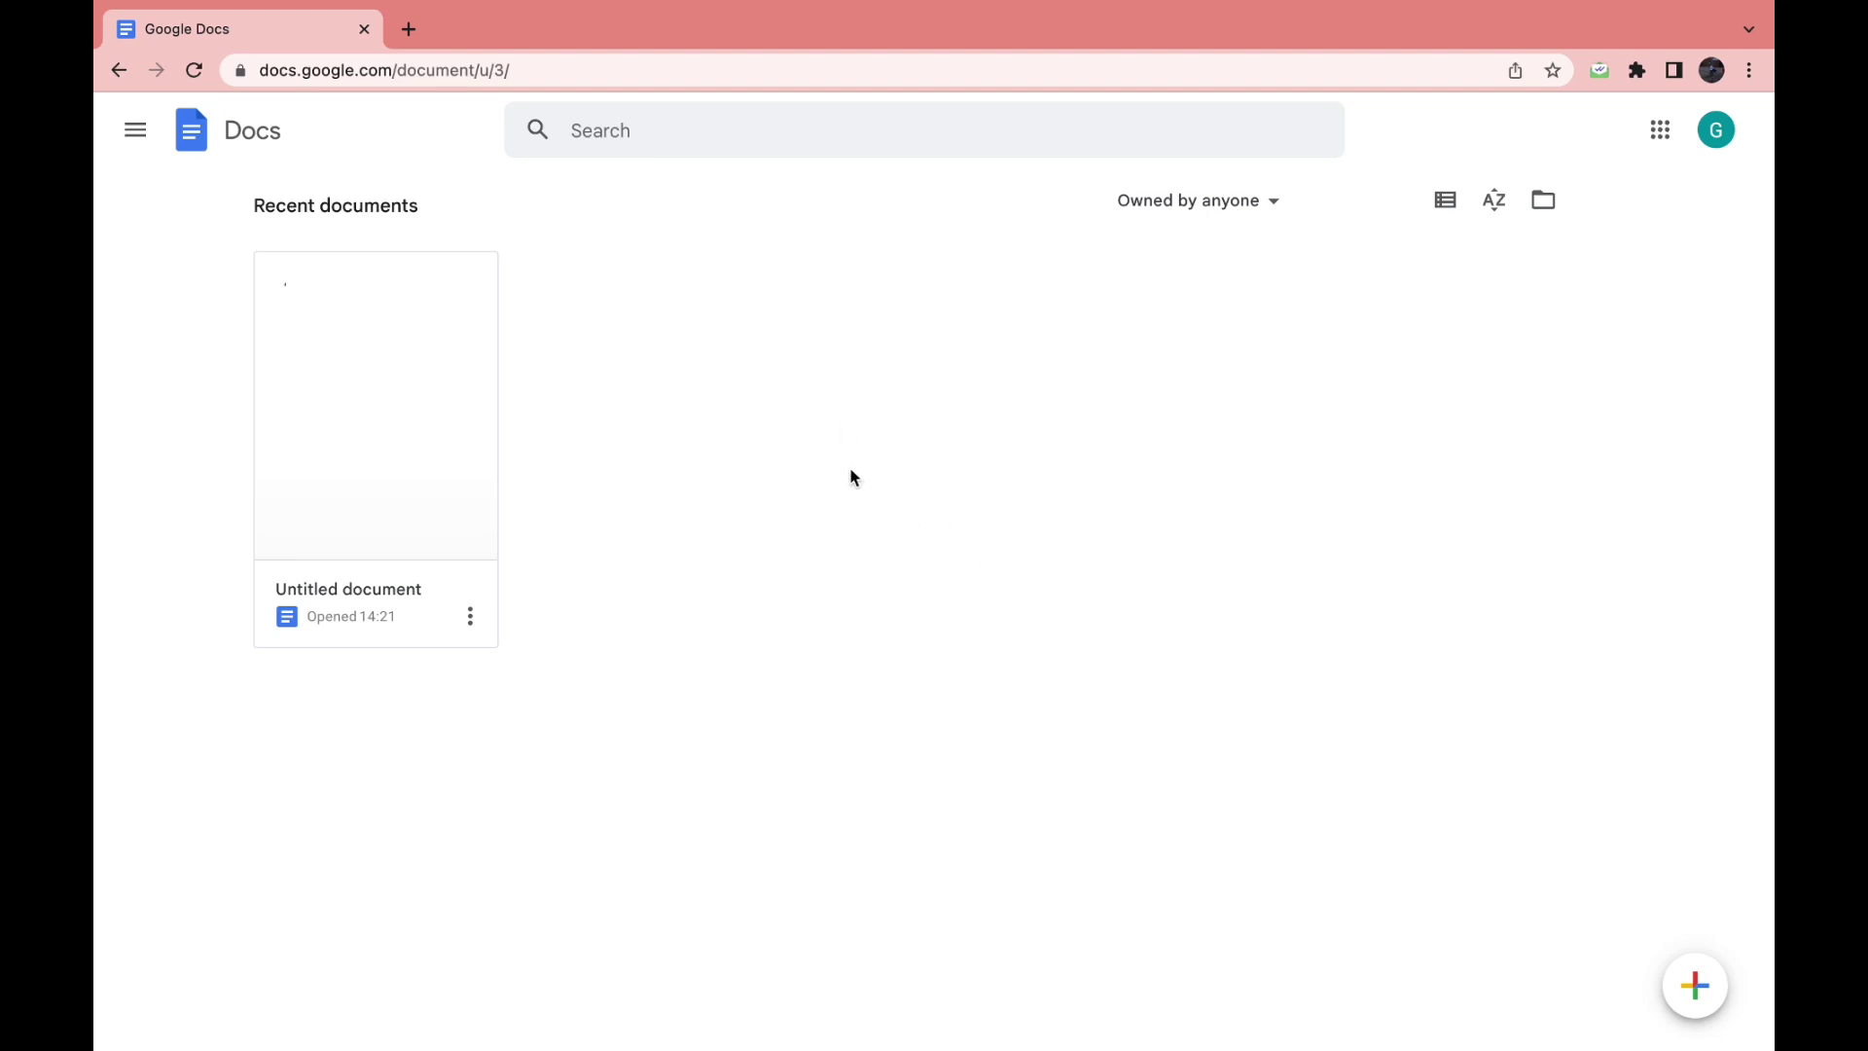
Search the web for 'google docs dark mode extension' in a new tab
click(408, 28)
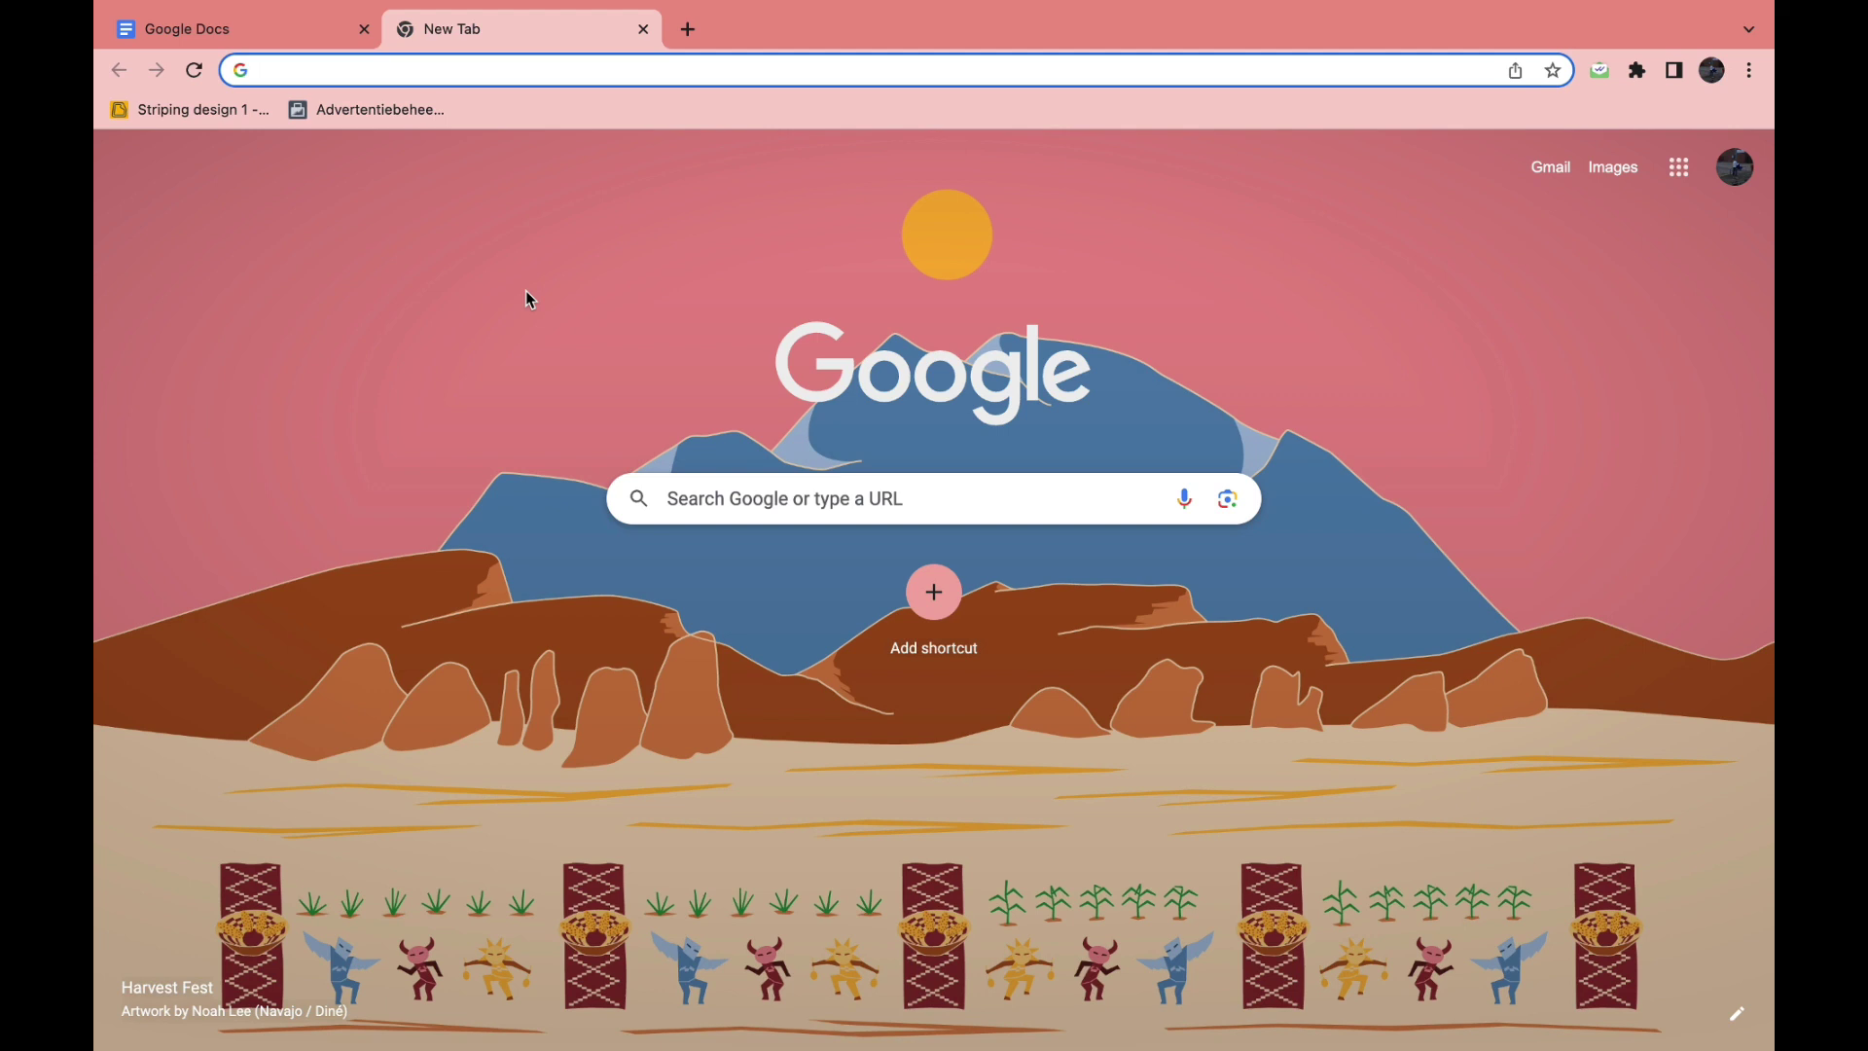
text(google do)
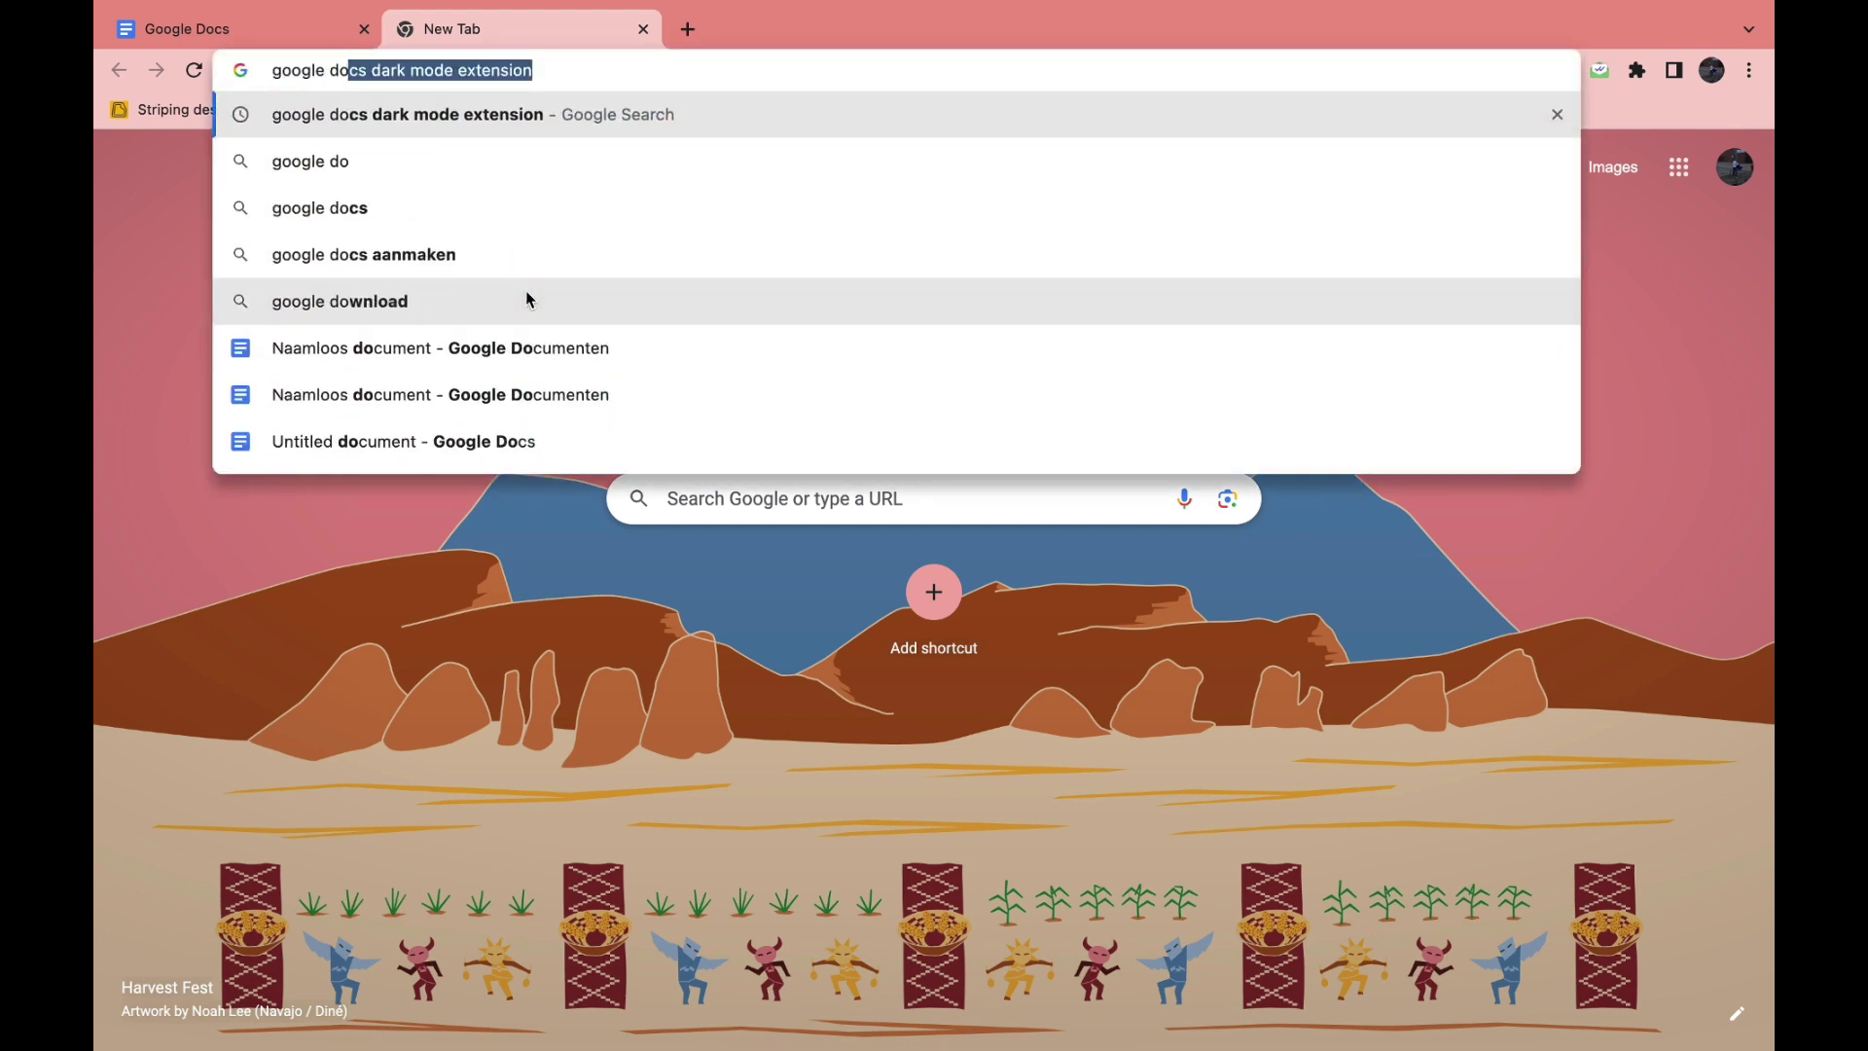
text(cs dark mode )
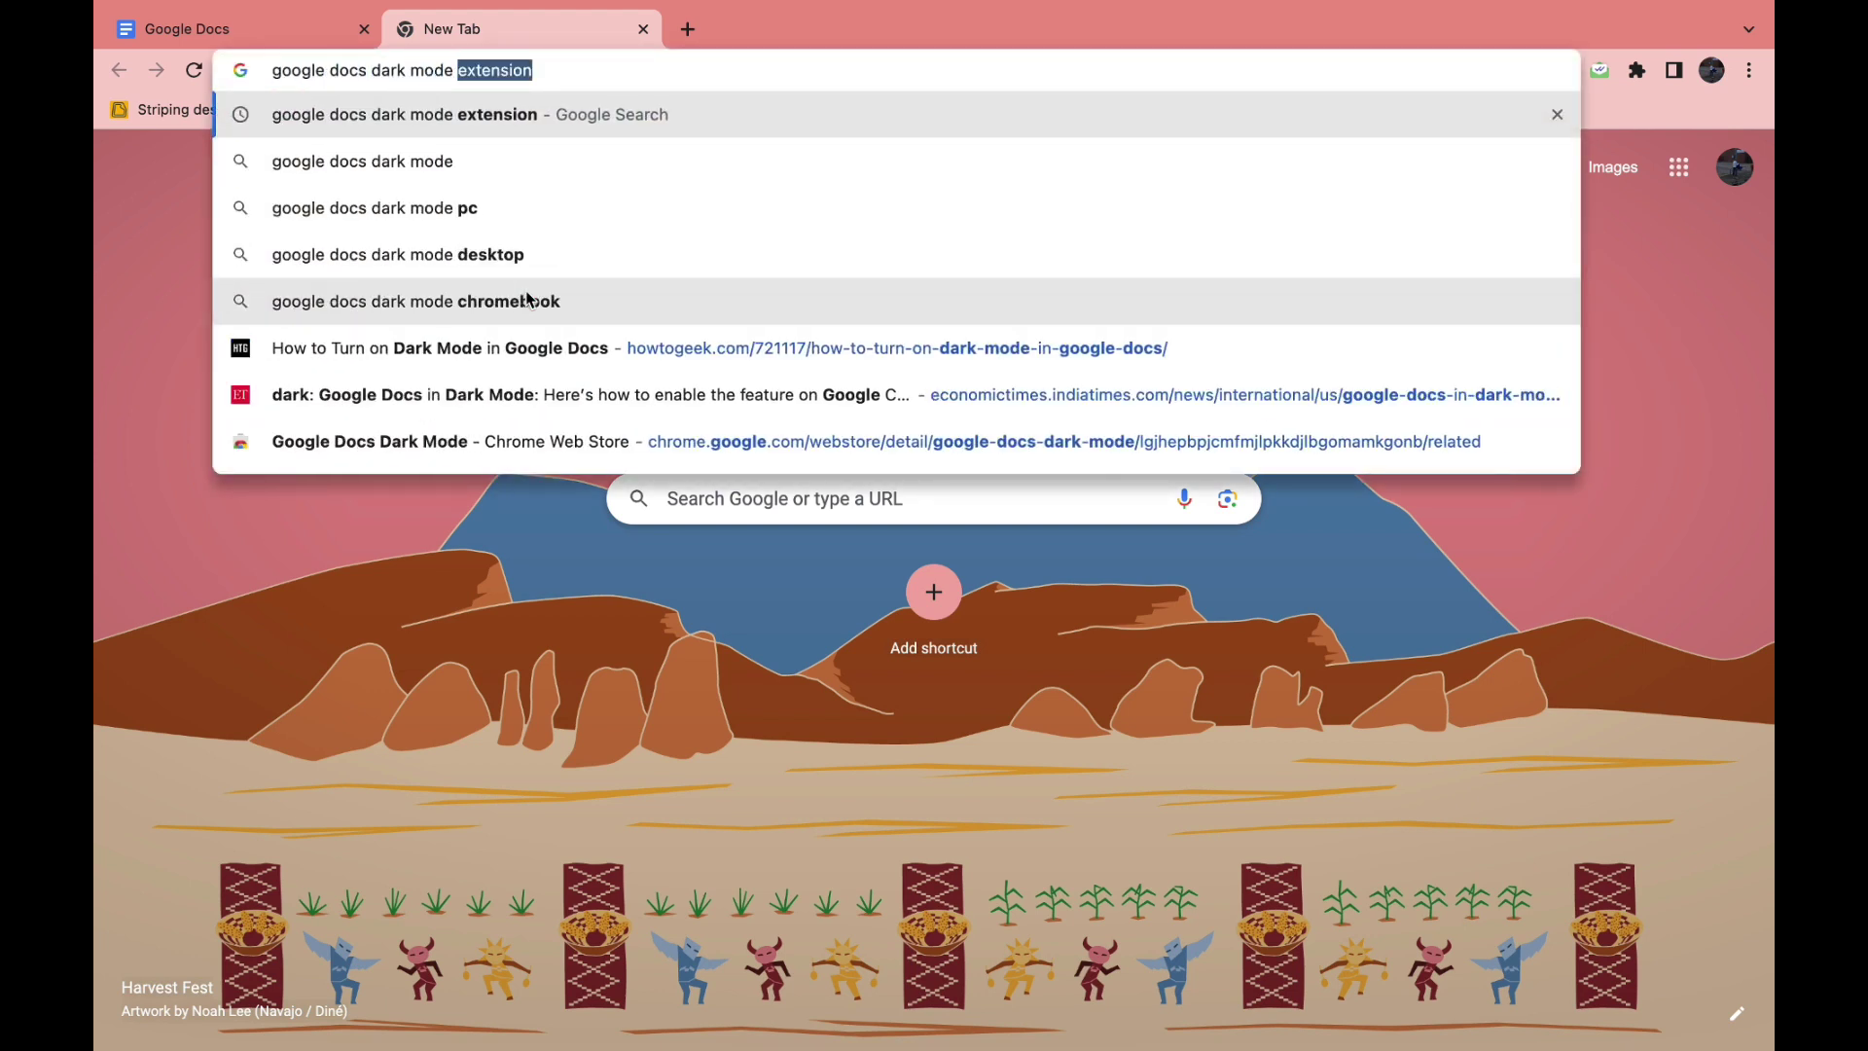
text(exension)
key(Return)
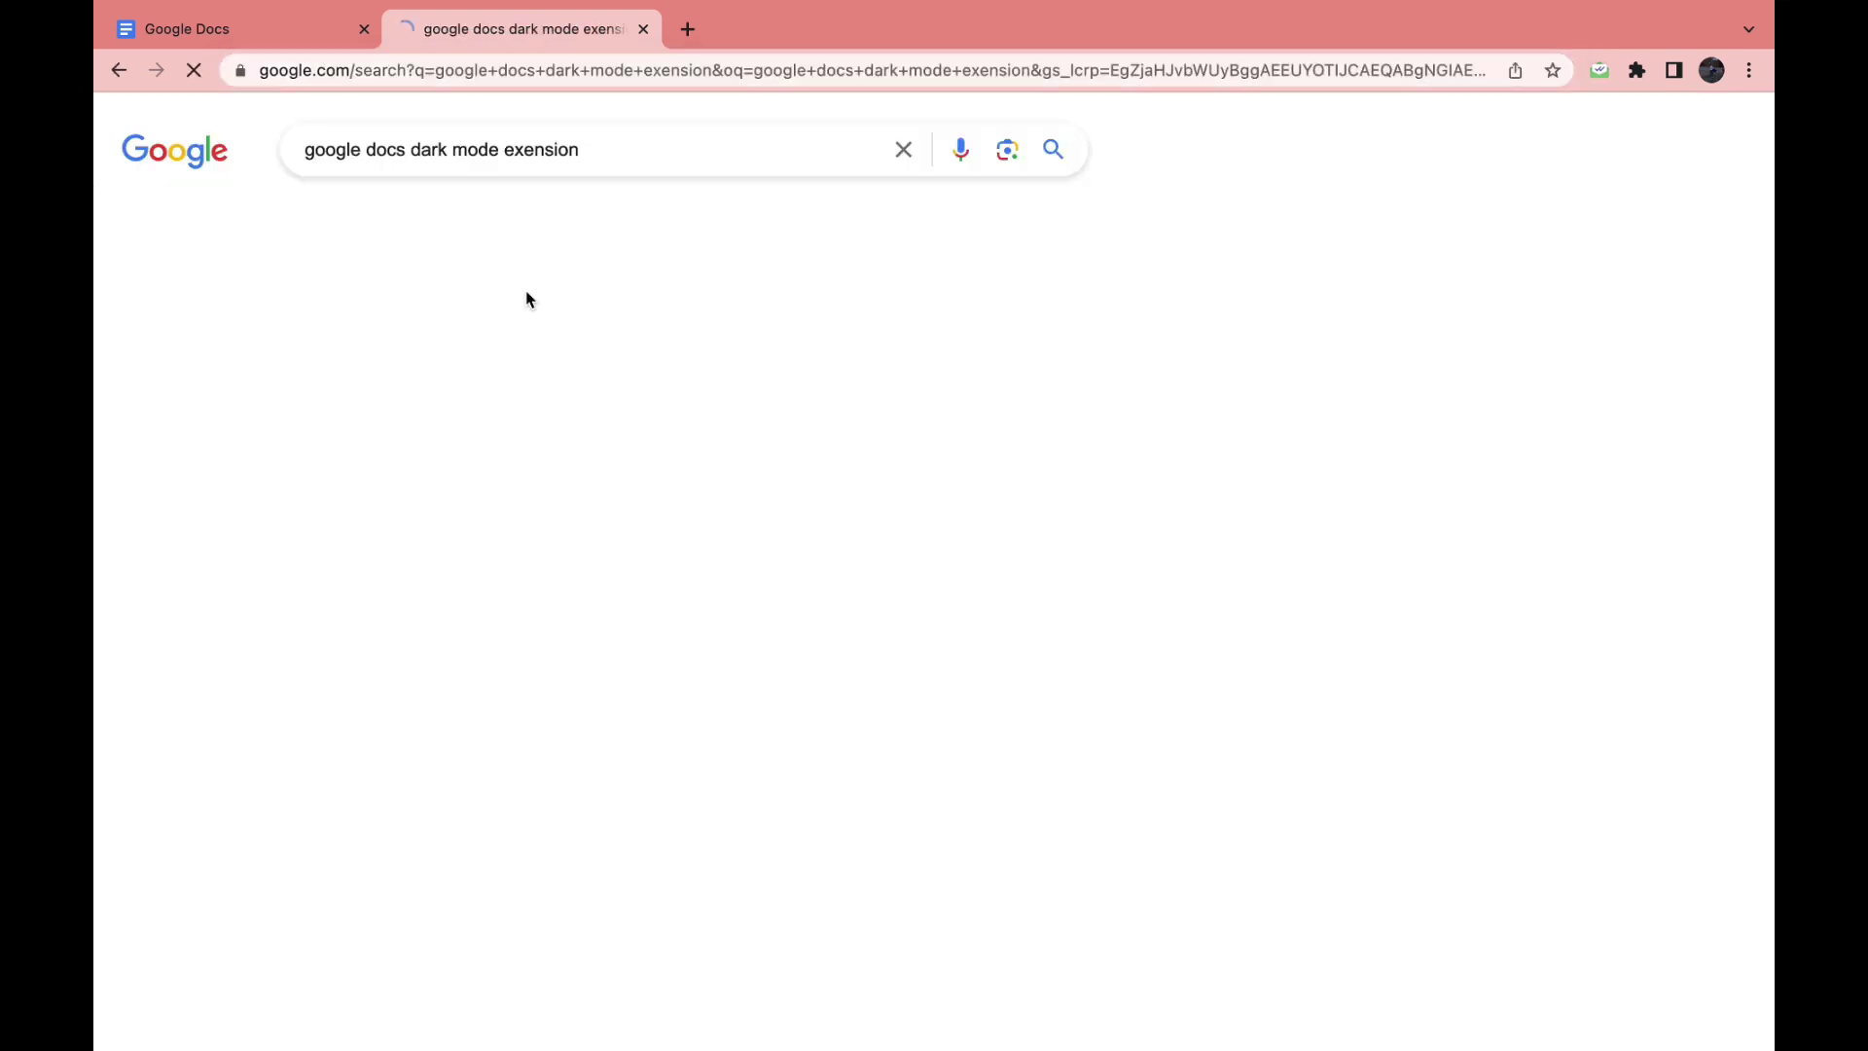
Open the Google Docs Dark Mode listing in the Chrome Web Store
click(464, 481)
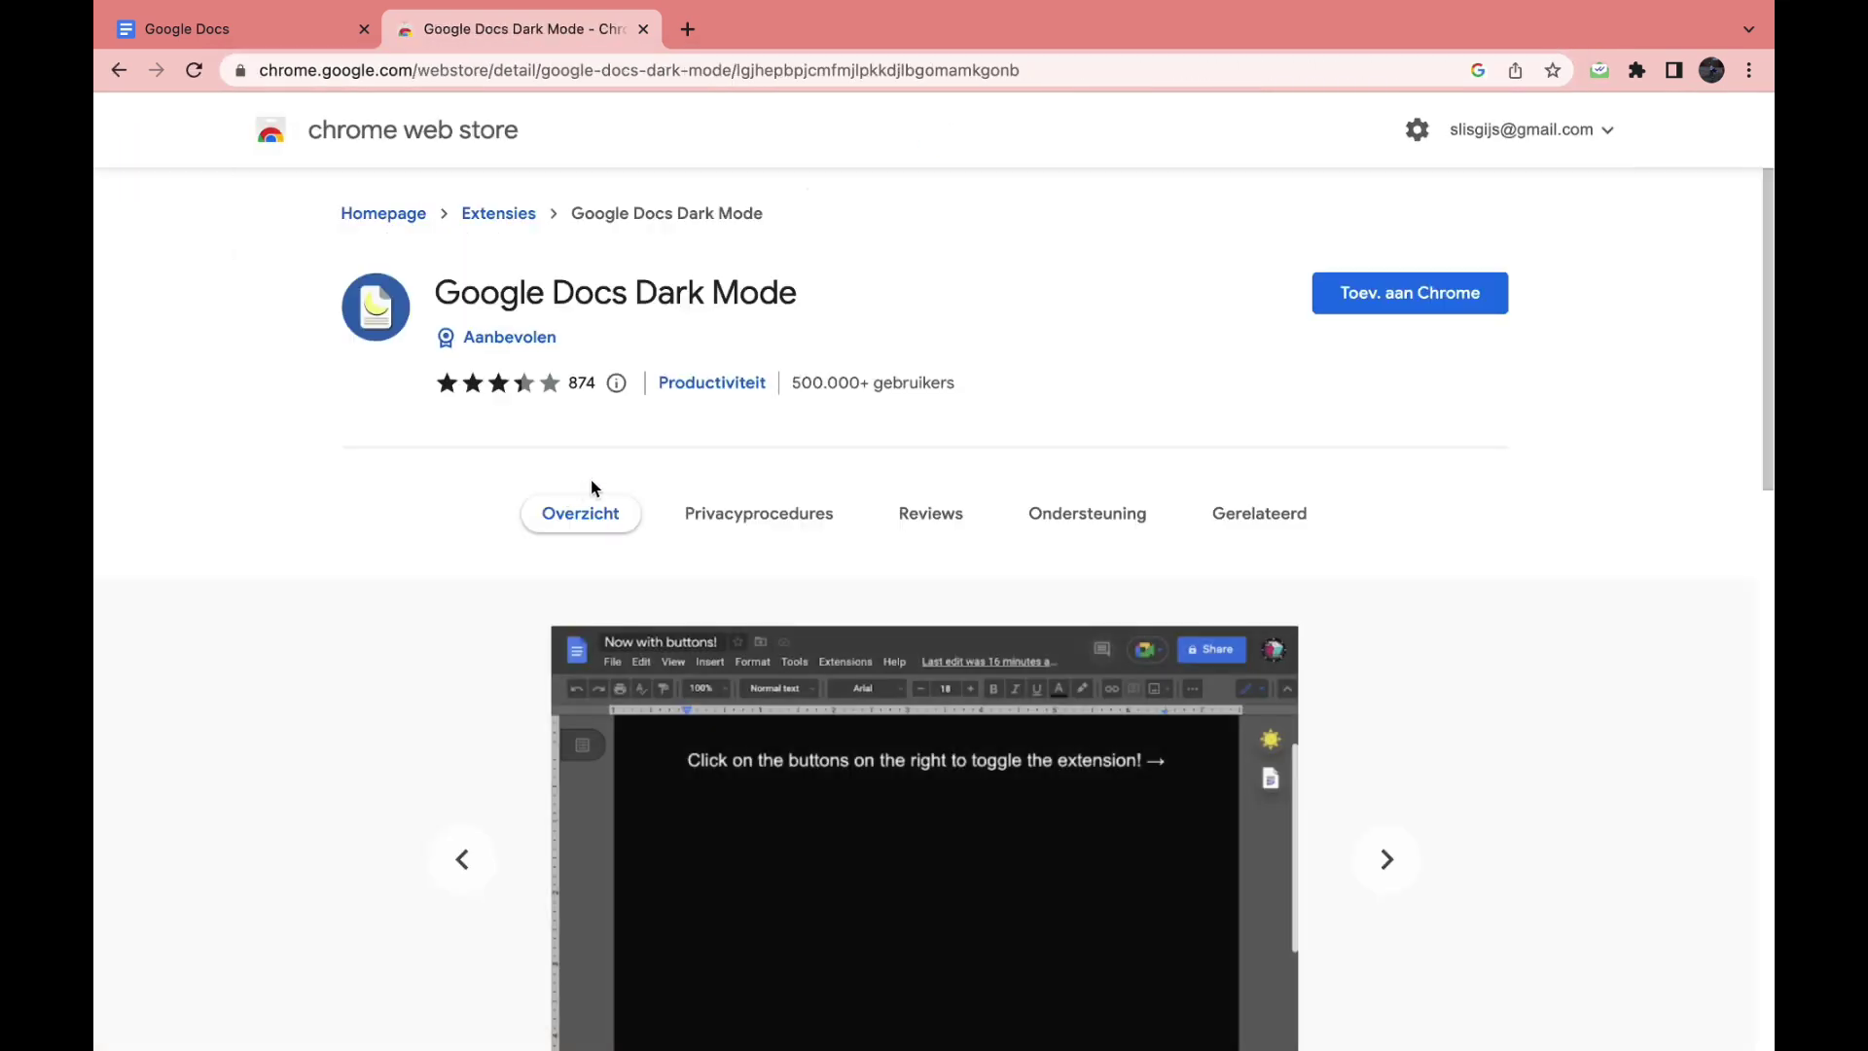
drag(430, 303, 771, 329)
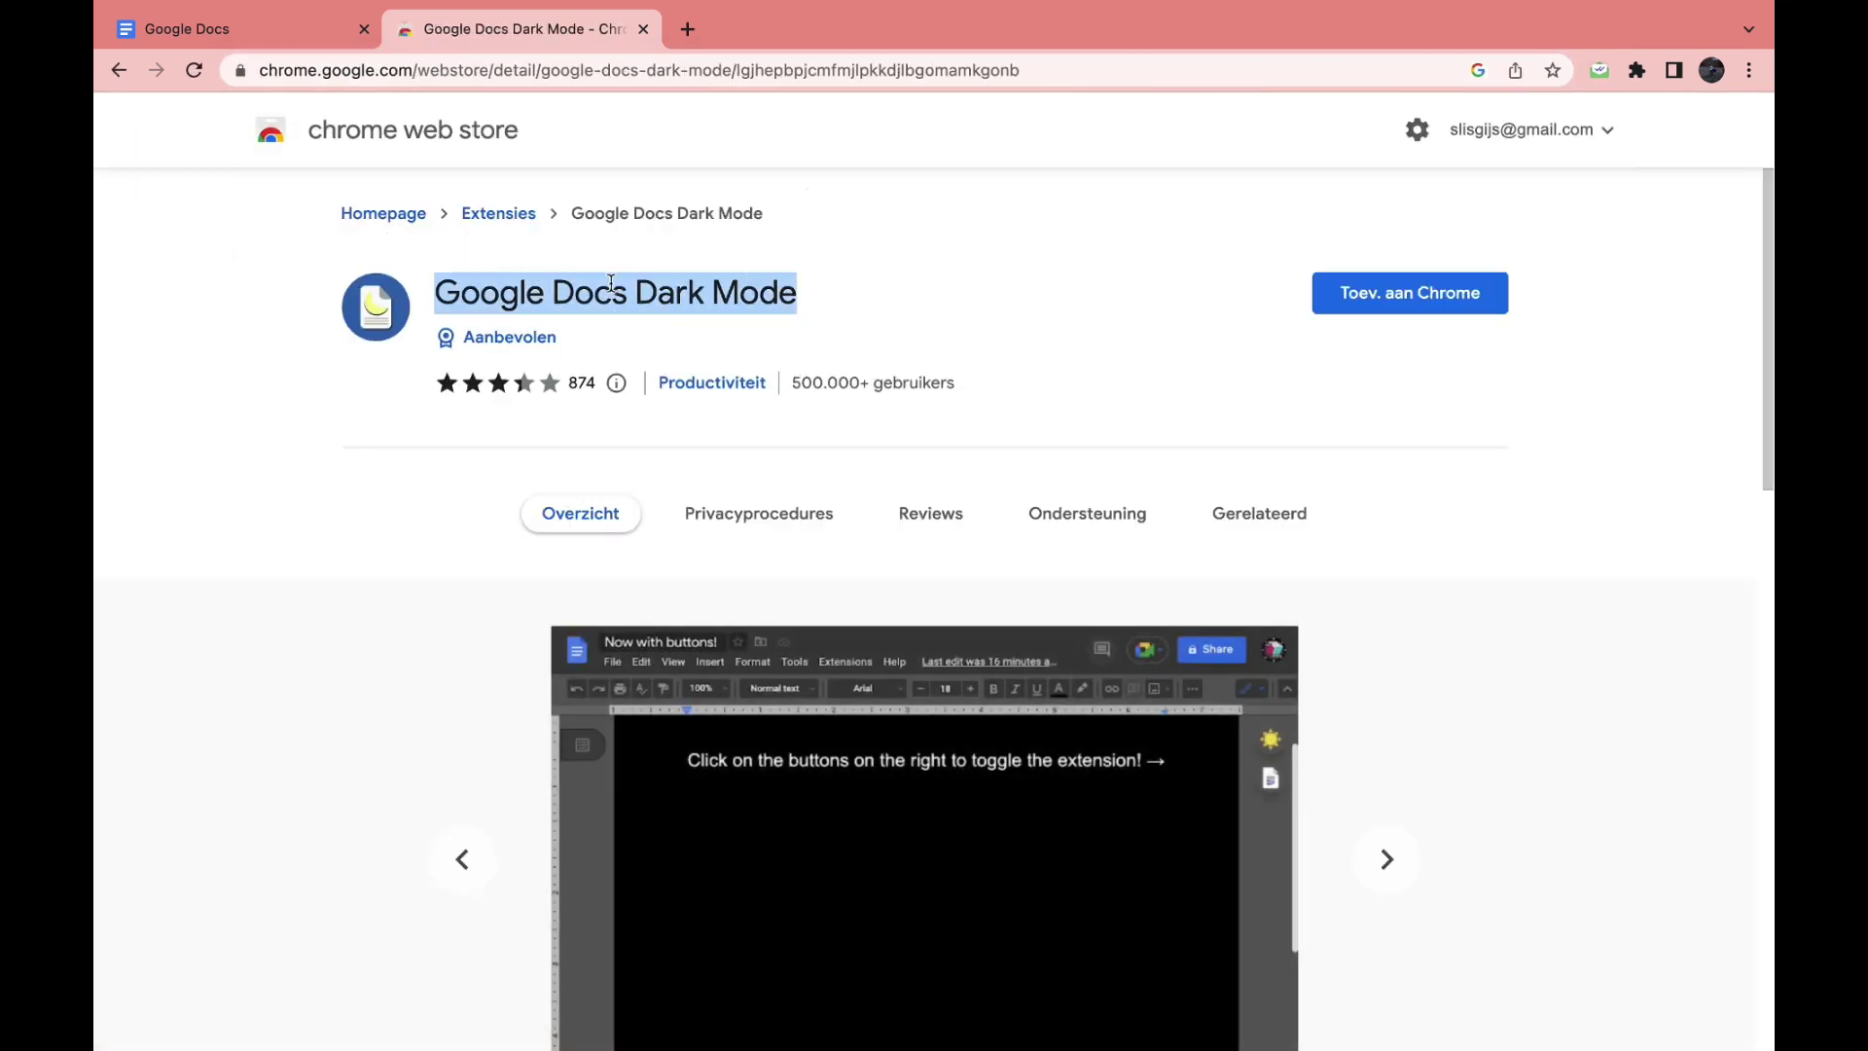
click(852, 297)
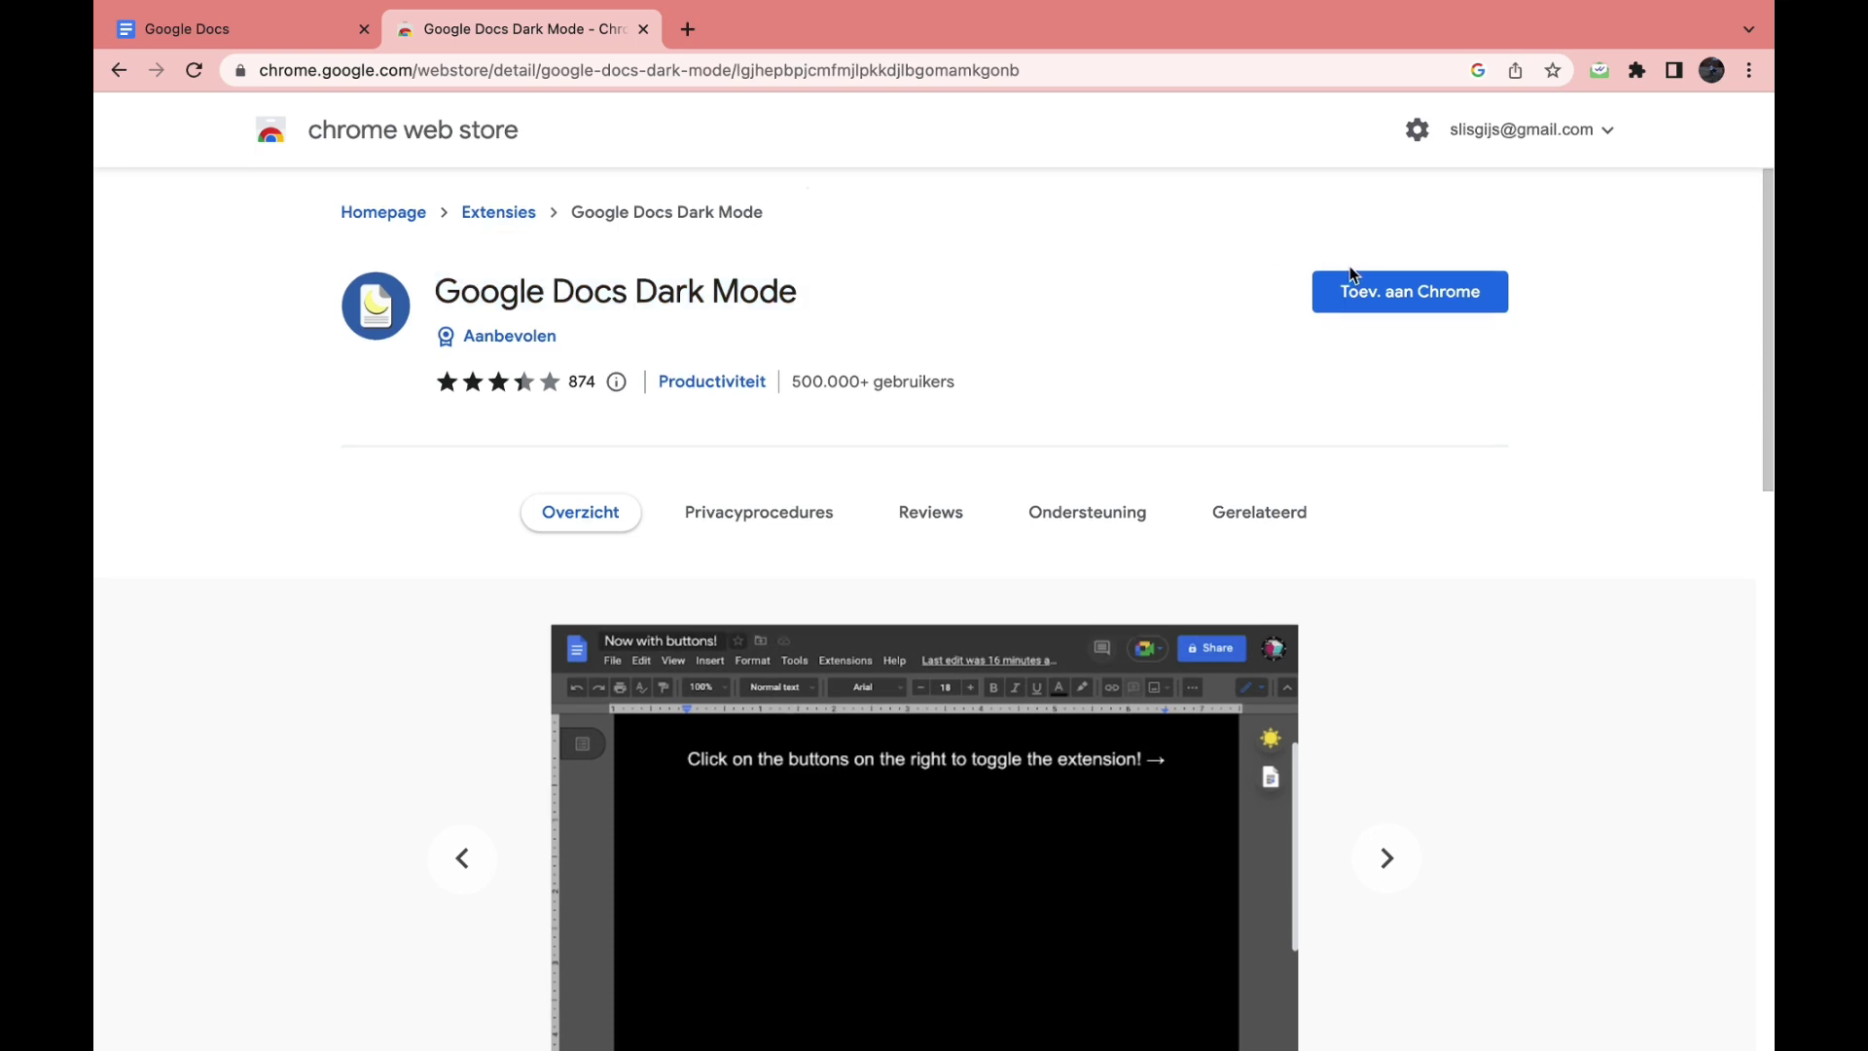
Add Google Docs Dark Mode to Chrome, check the Extensions menu, and return to Docs
click(1383, 293)
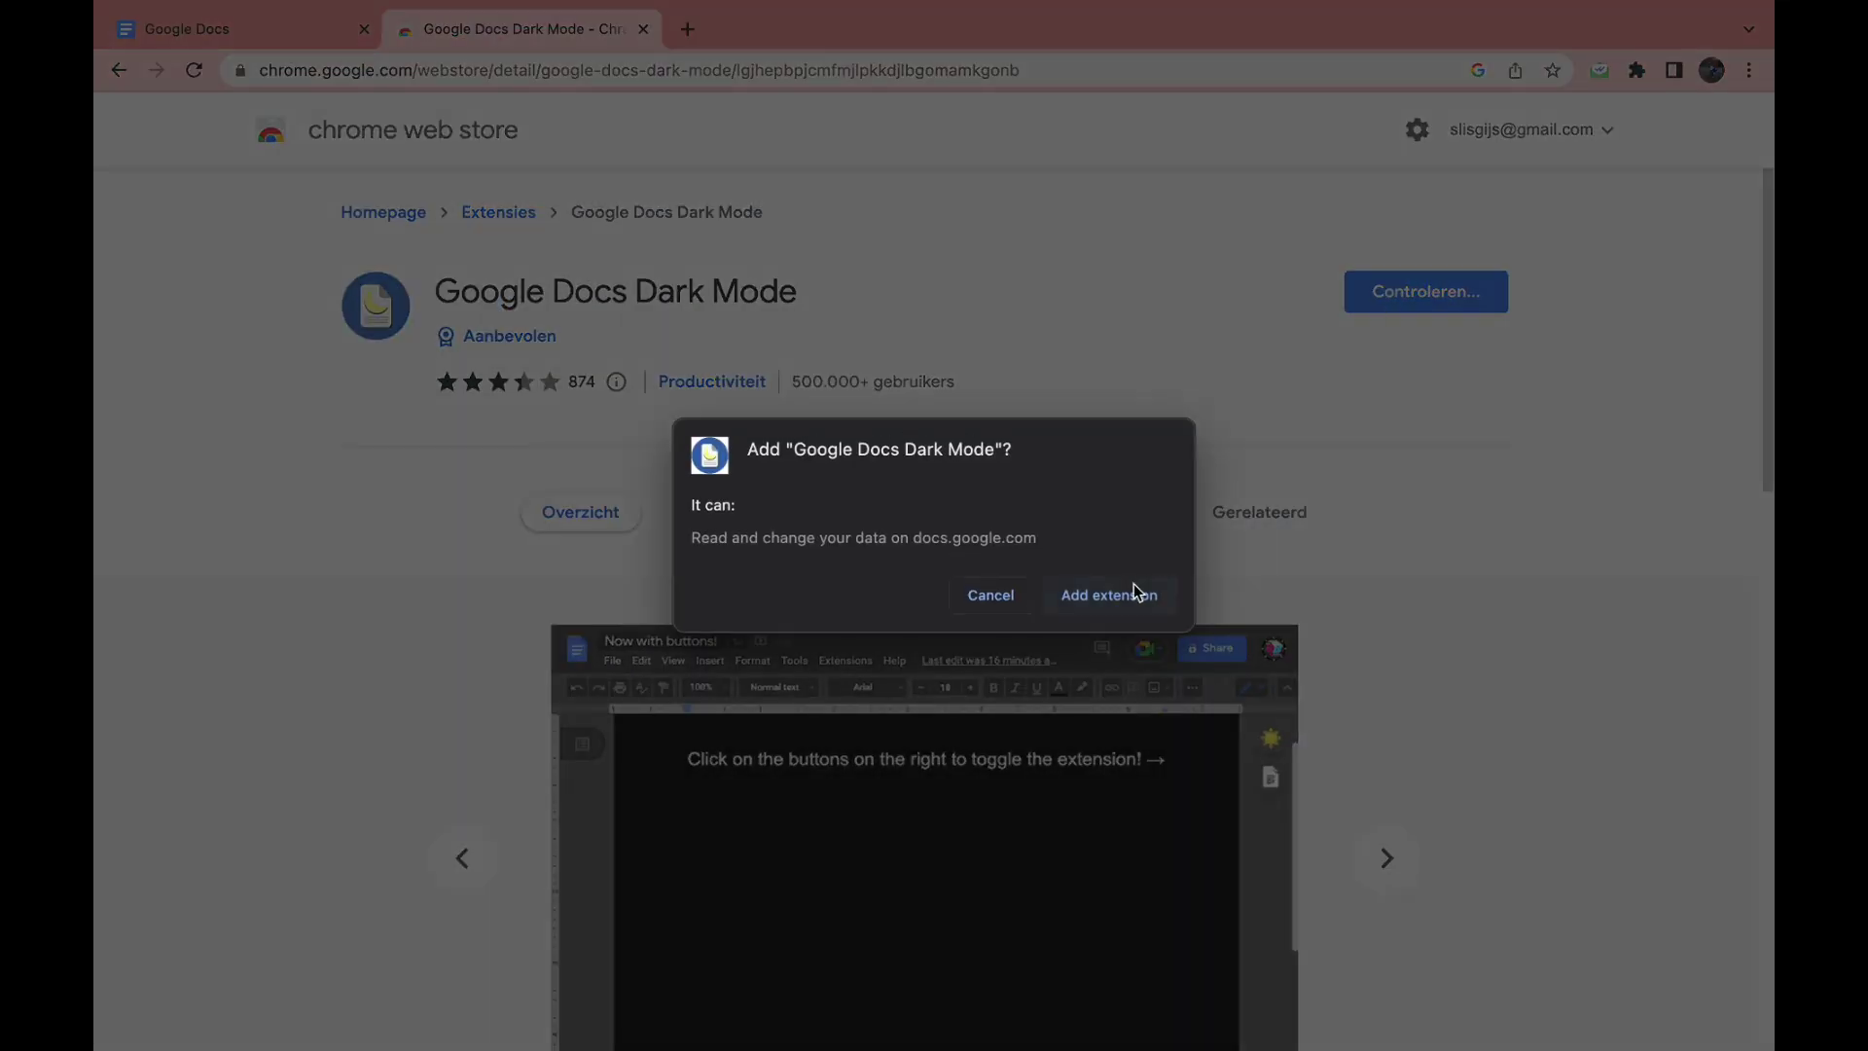
click(1115, 591)
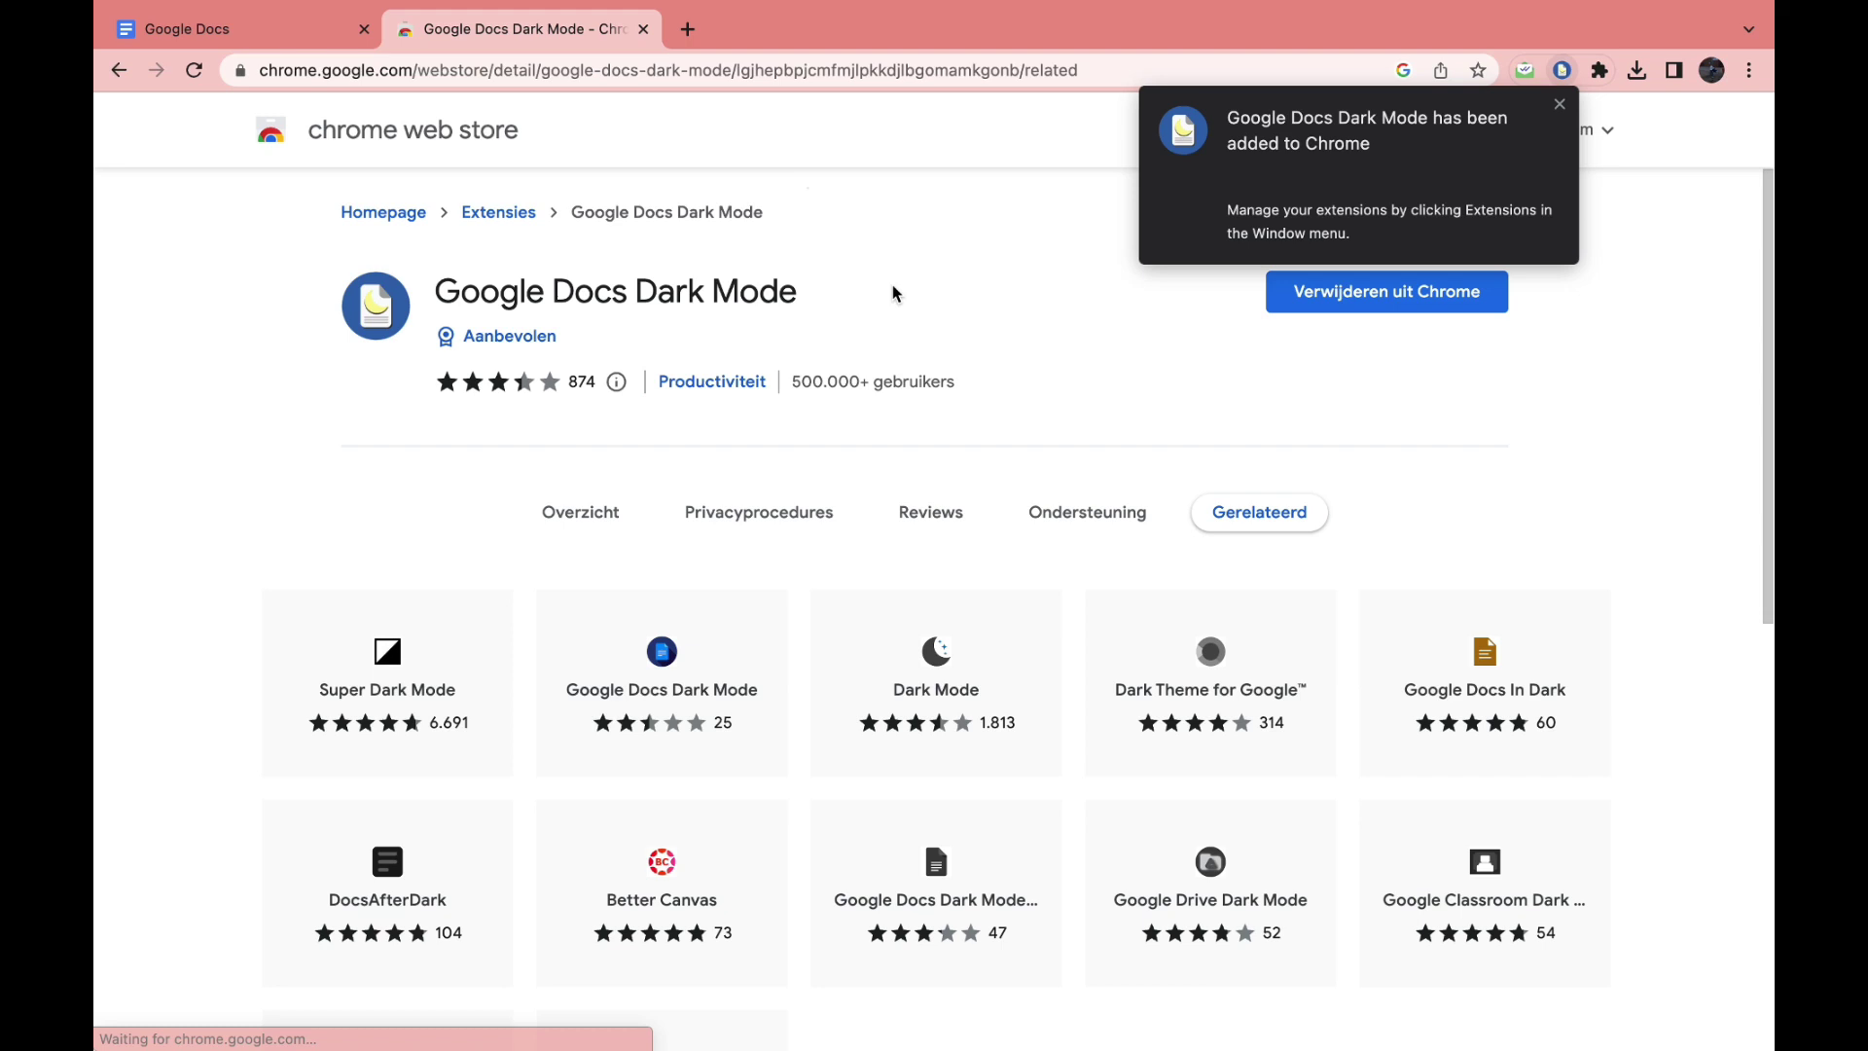
click(1600, 70)
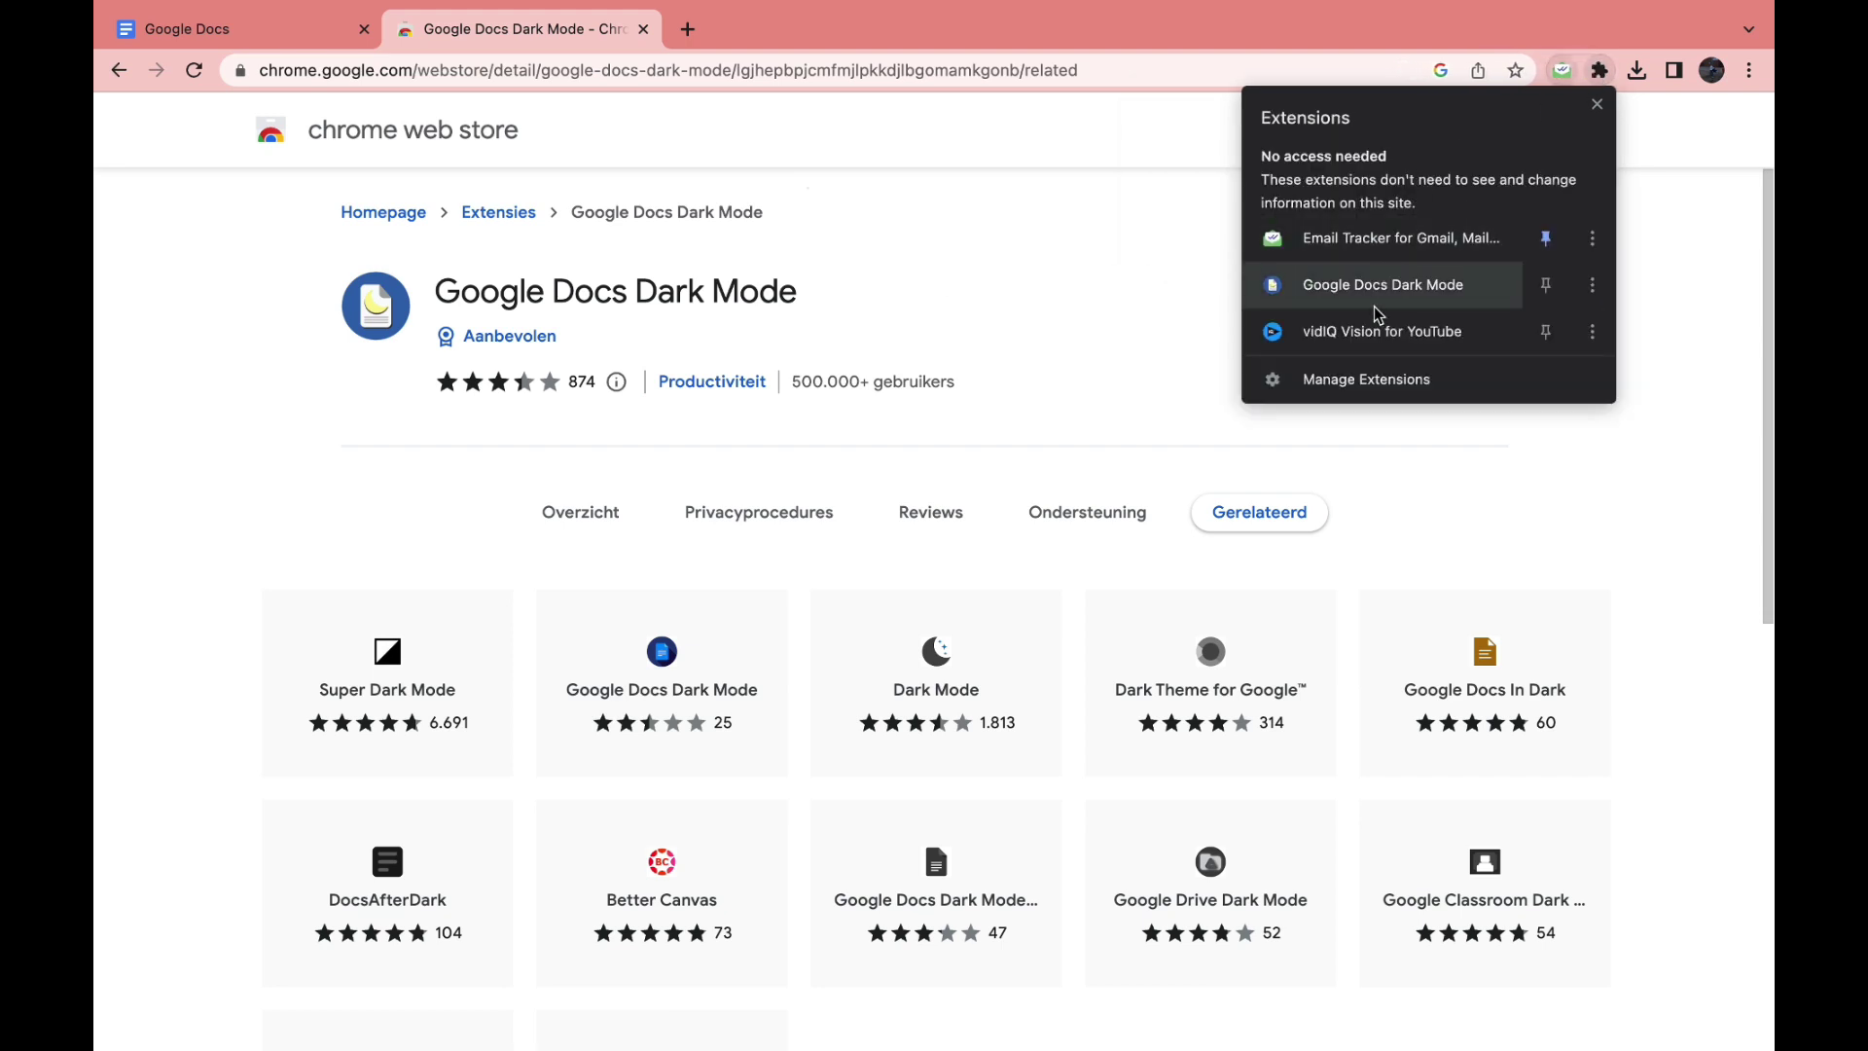
click(279, 33)
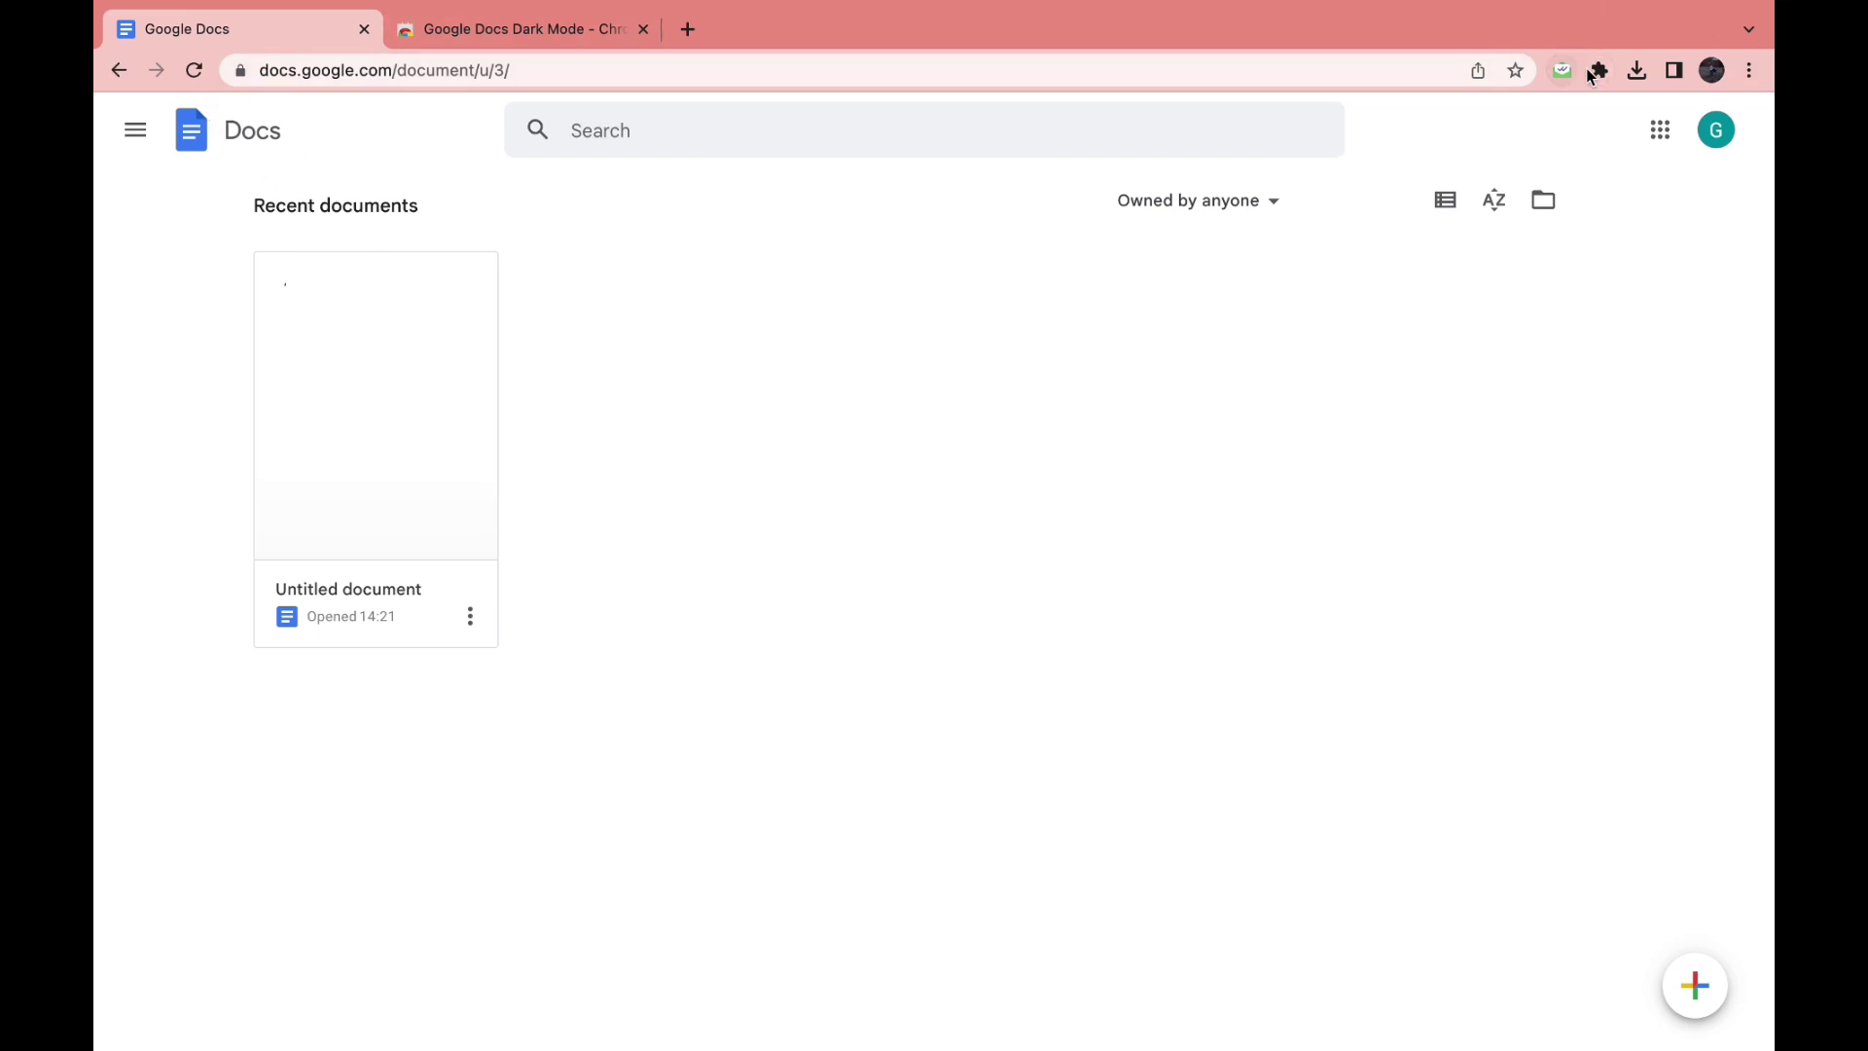
Turn on the dark theme toggle in the Google Docs Dark Mode popup
click(1599, 70)
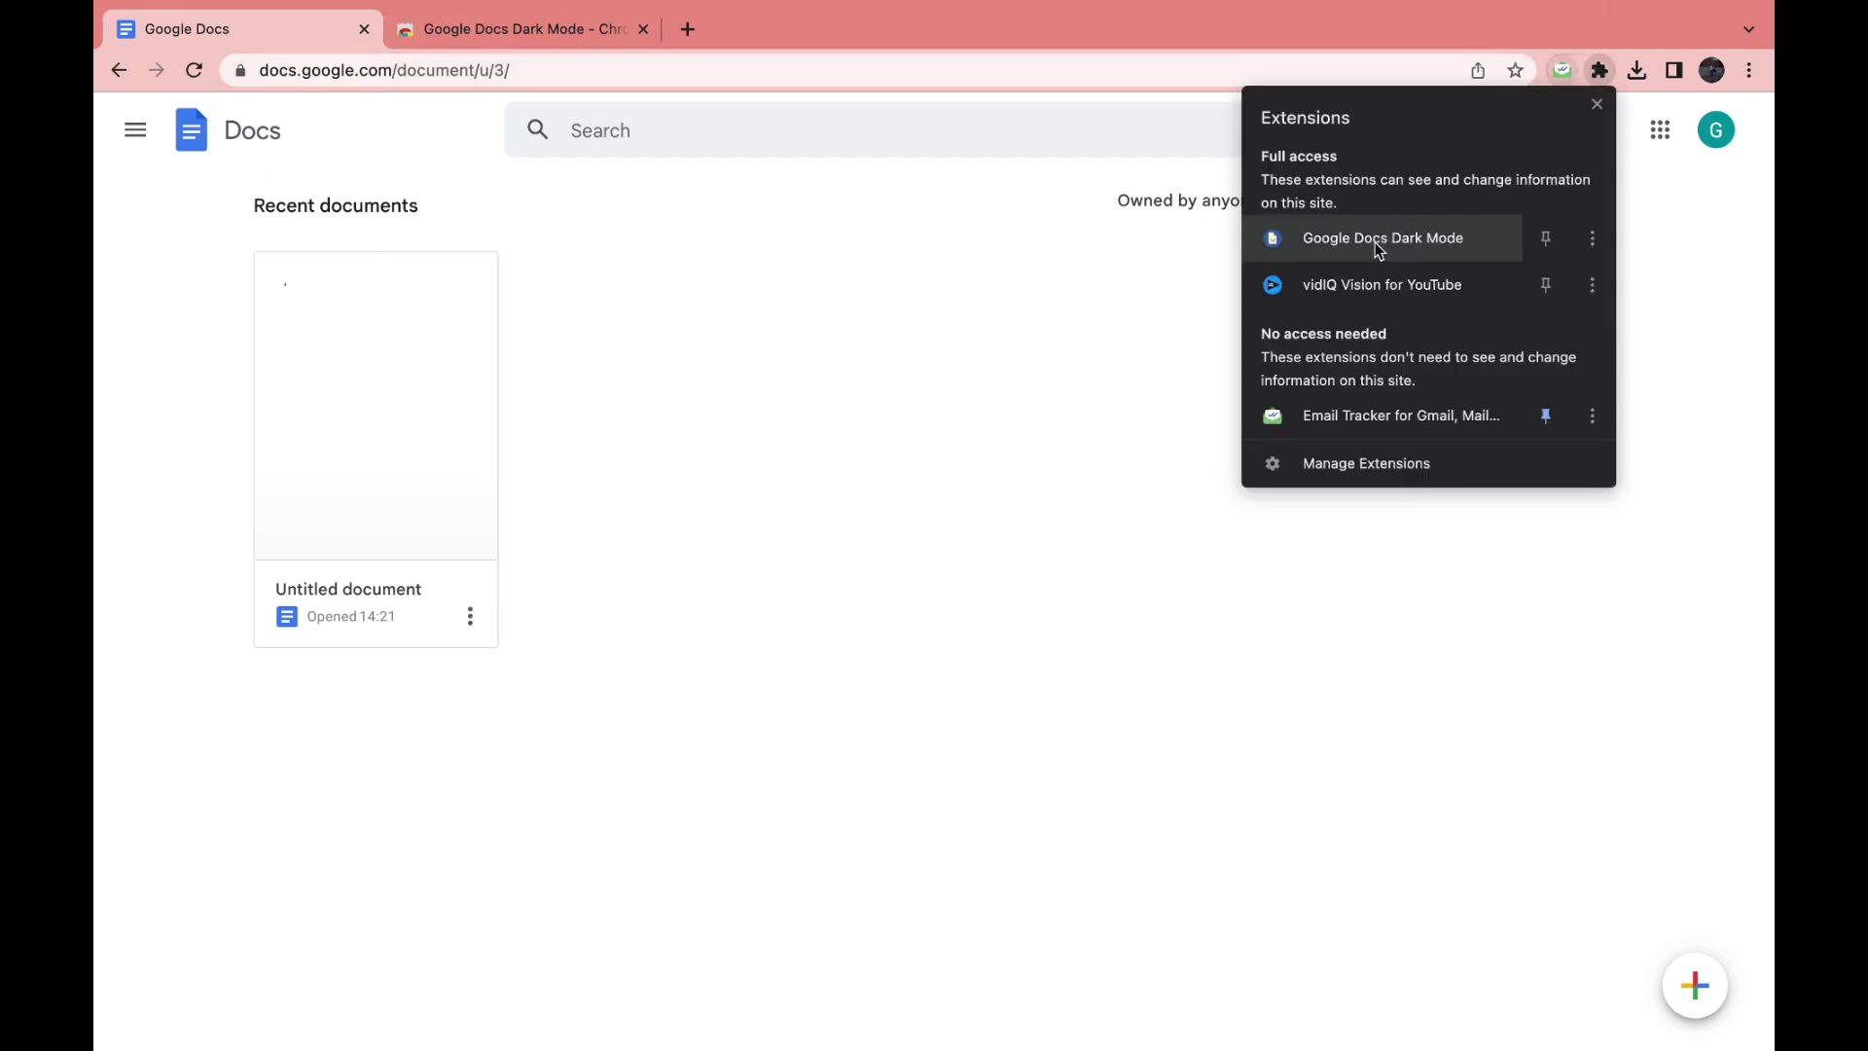
click(1437, 245)
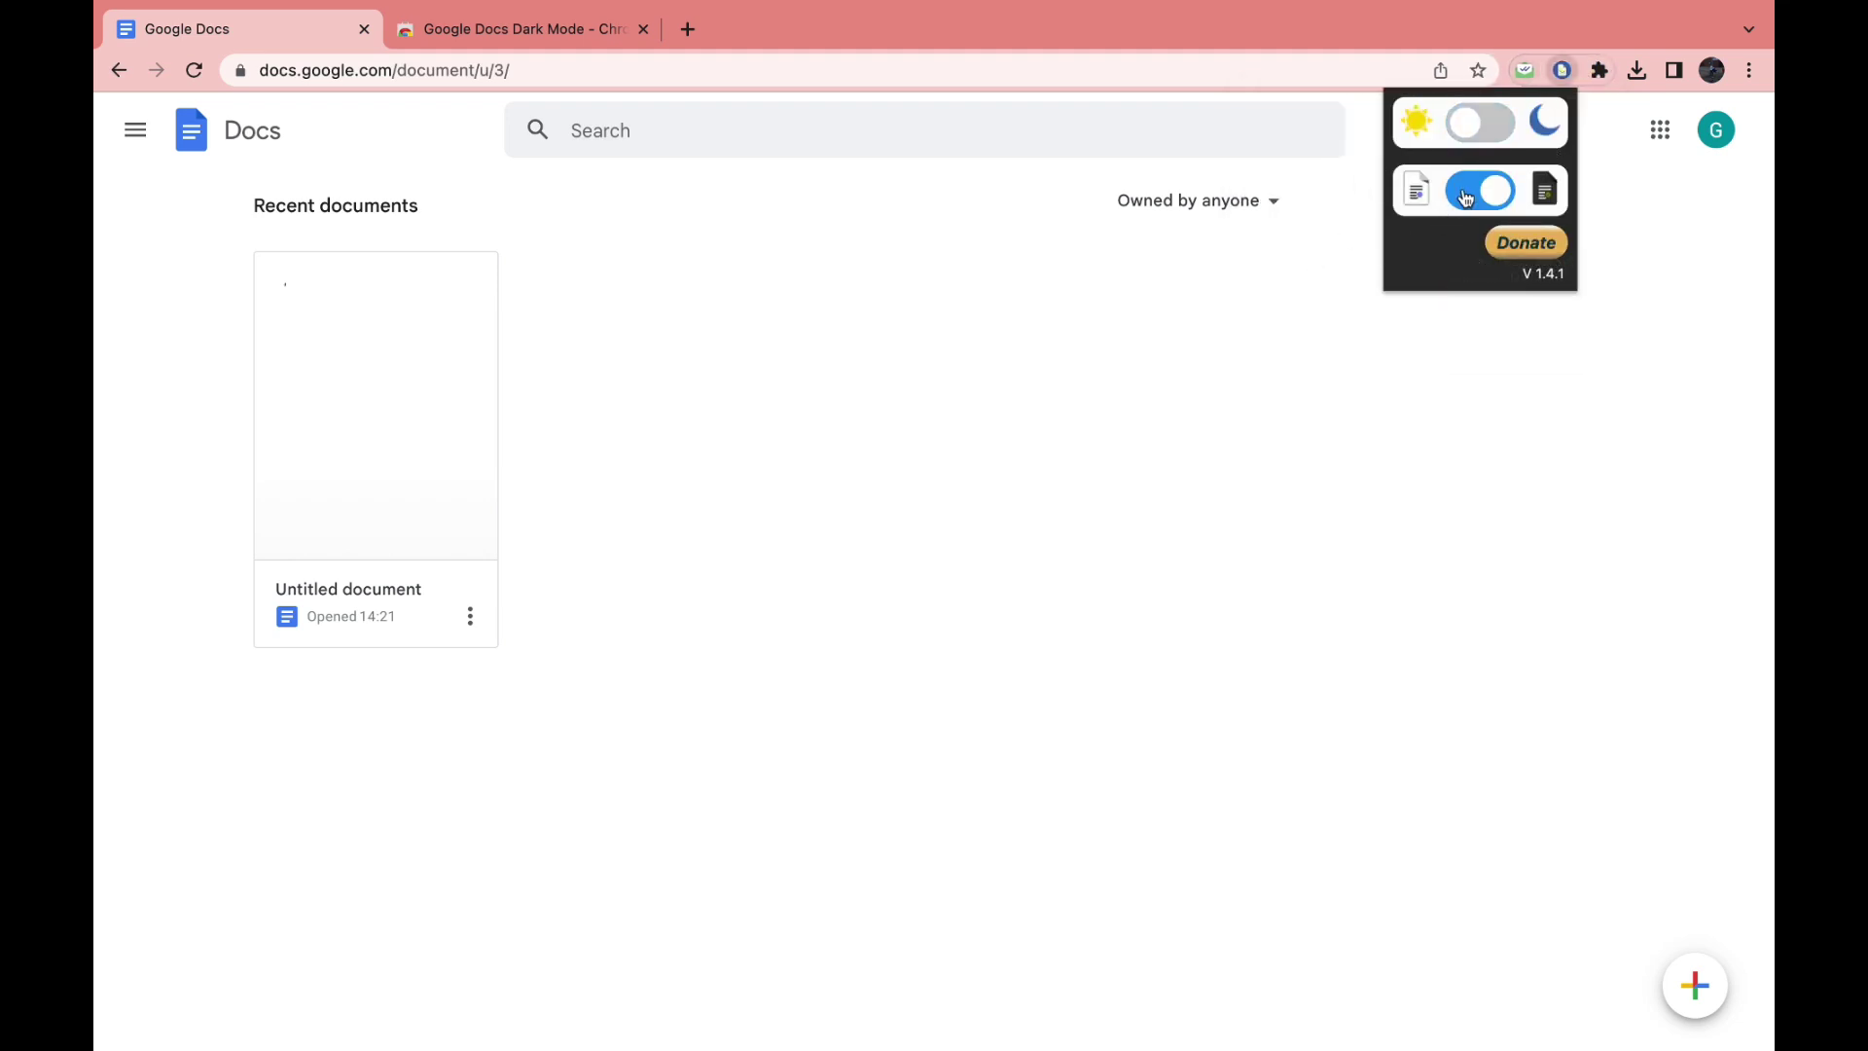
click(1473, 130)
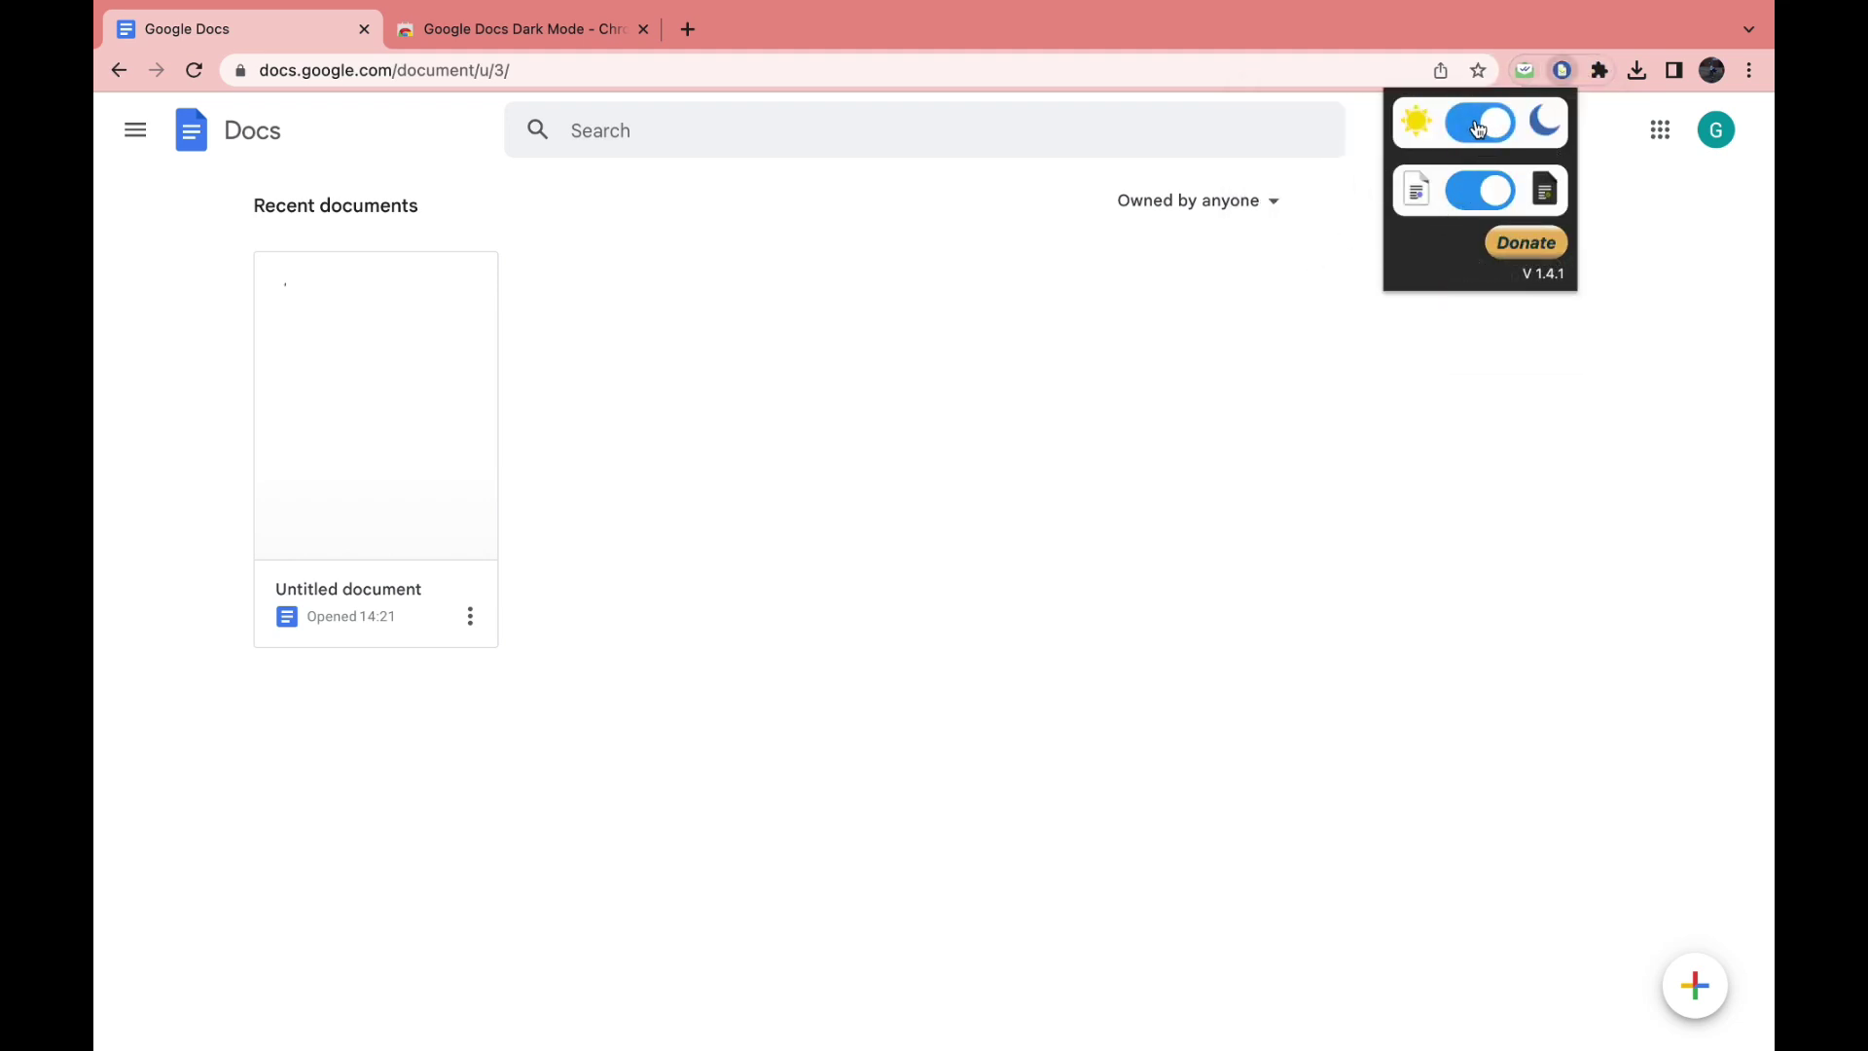
click(1478, 192)
click(463, 373)
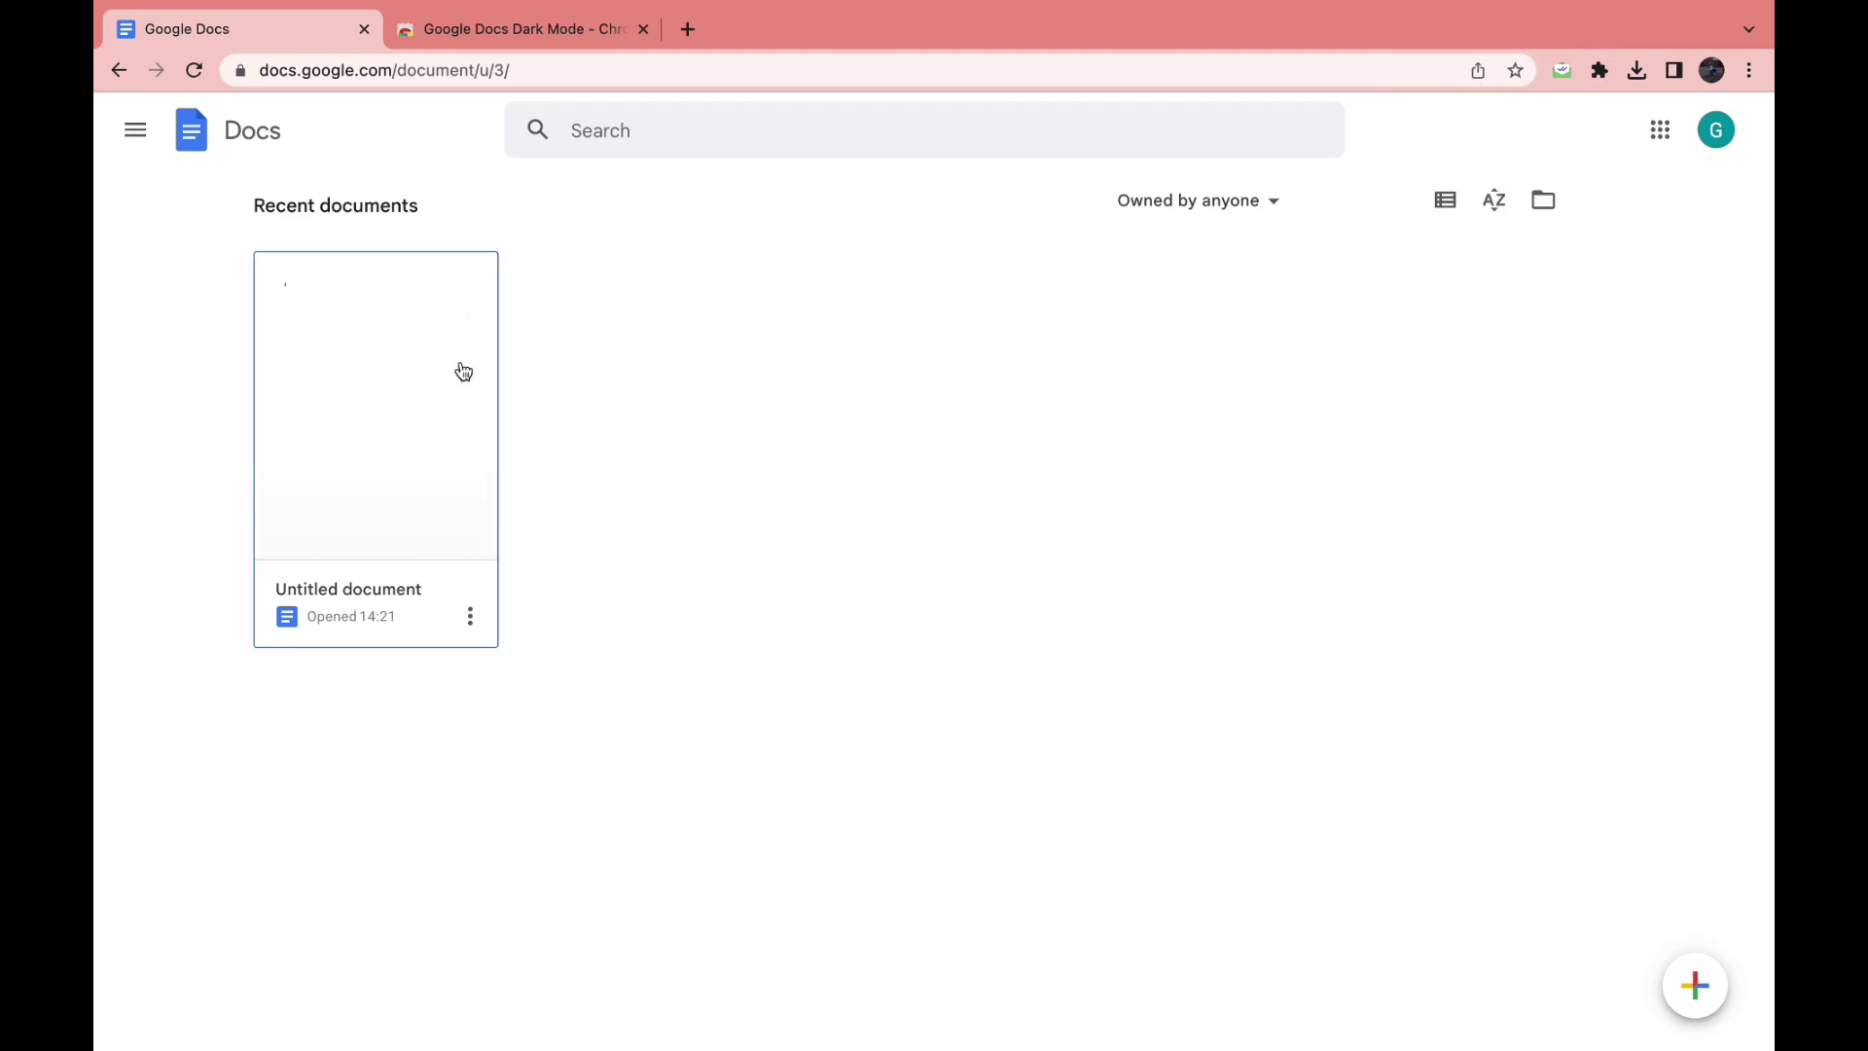
Open the Untitled document and switch off the extension's dark theme
click(468, 417)
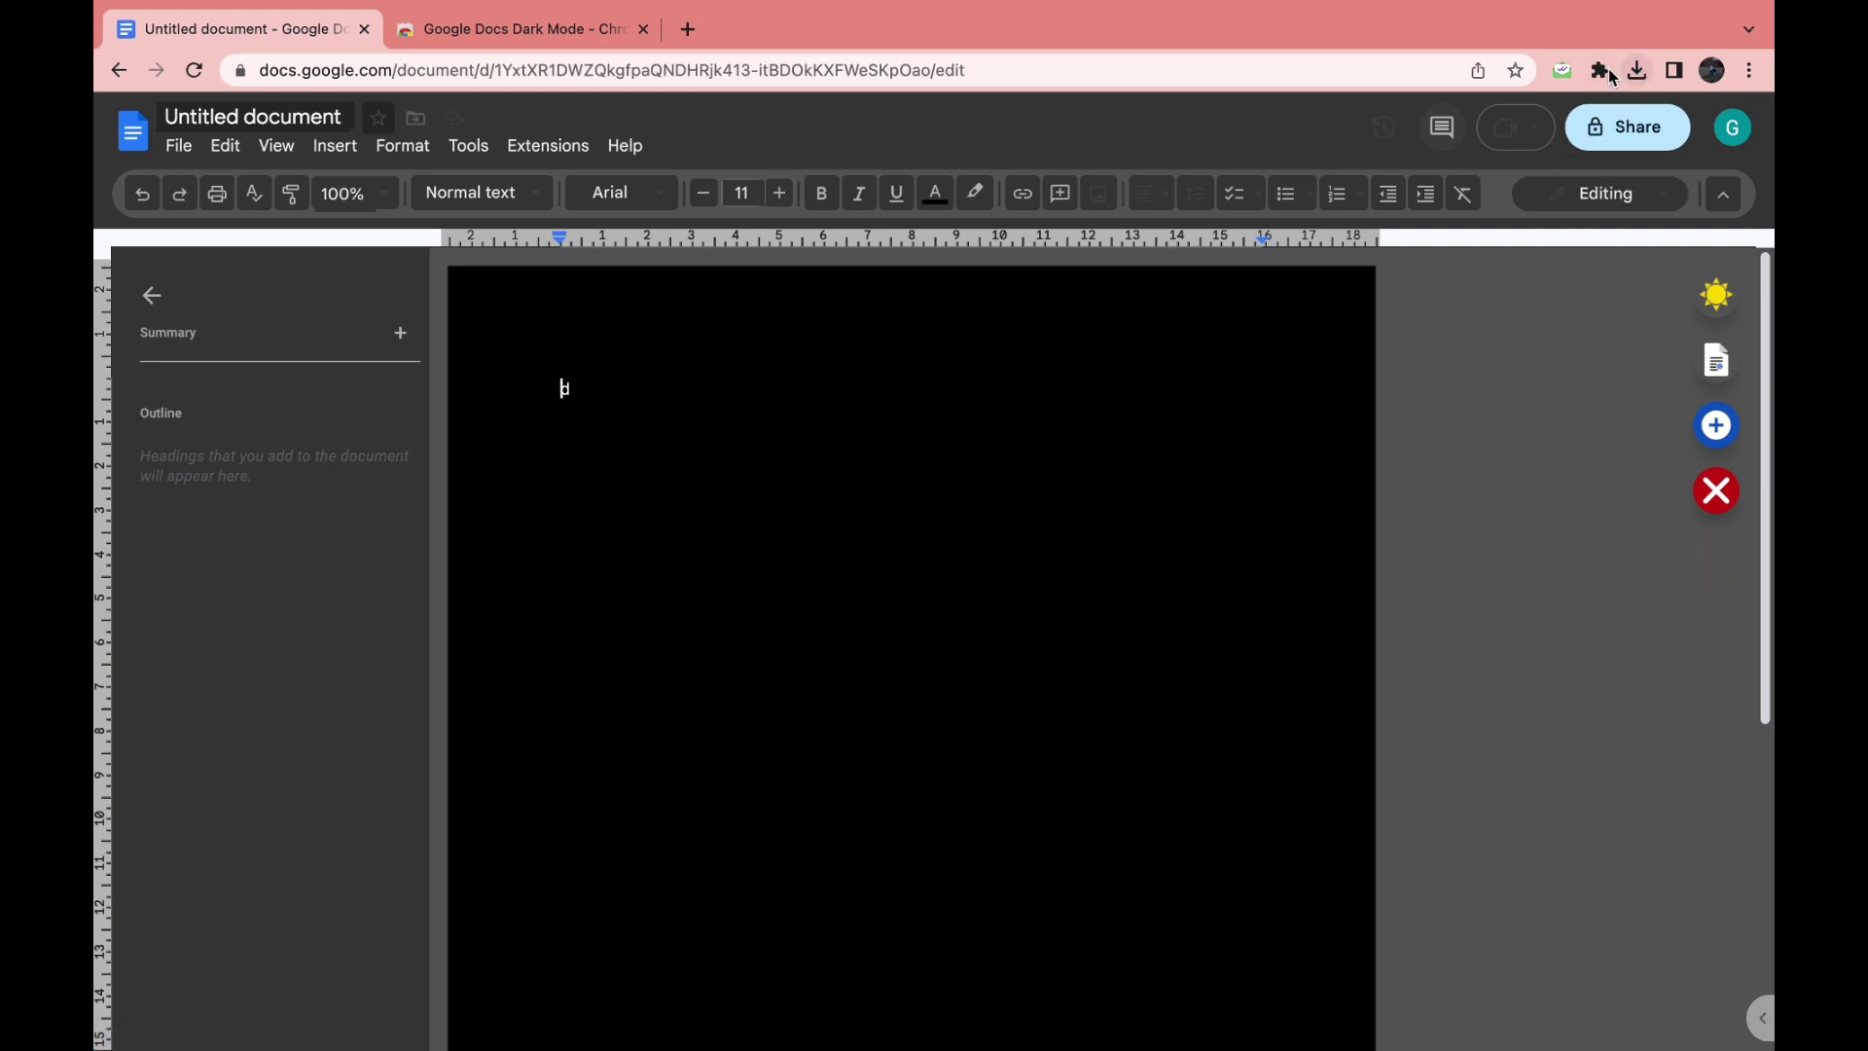
click(1599, 70)
click(1382, 239)
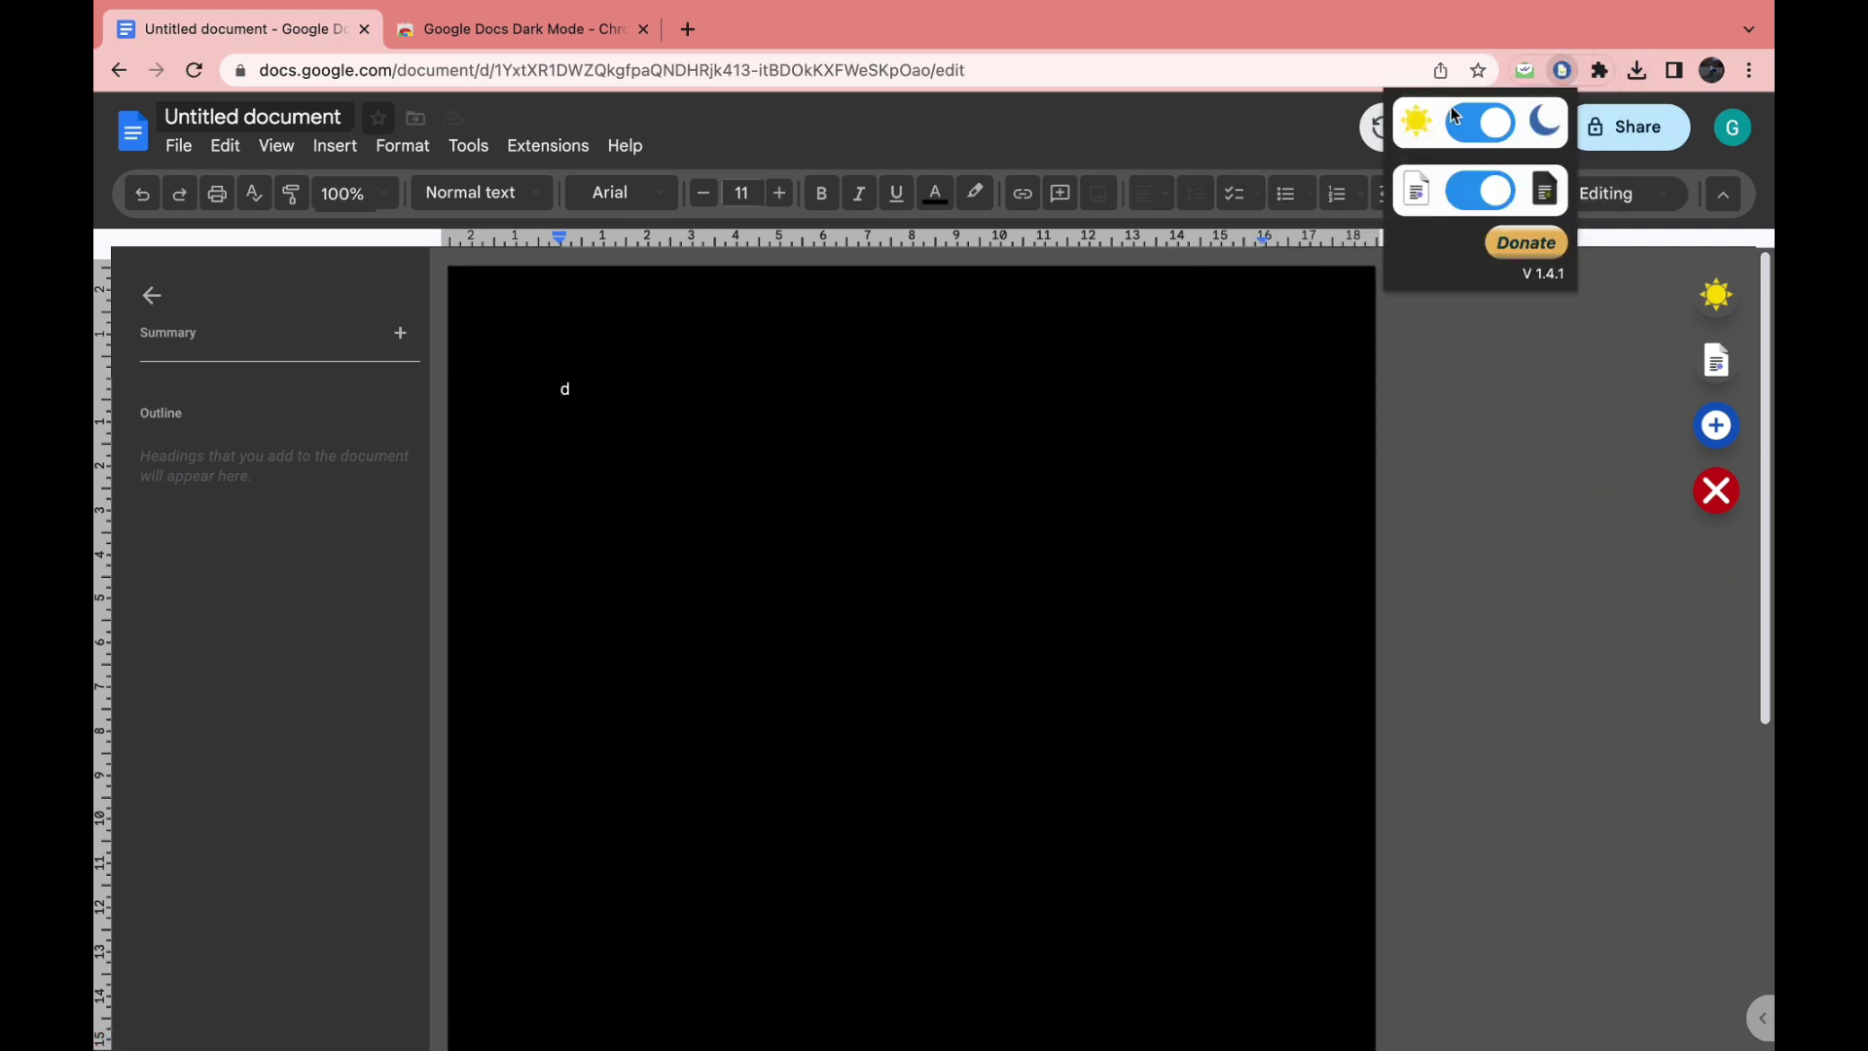
click(1496, 137)
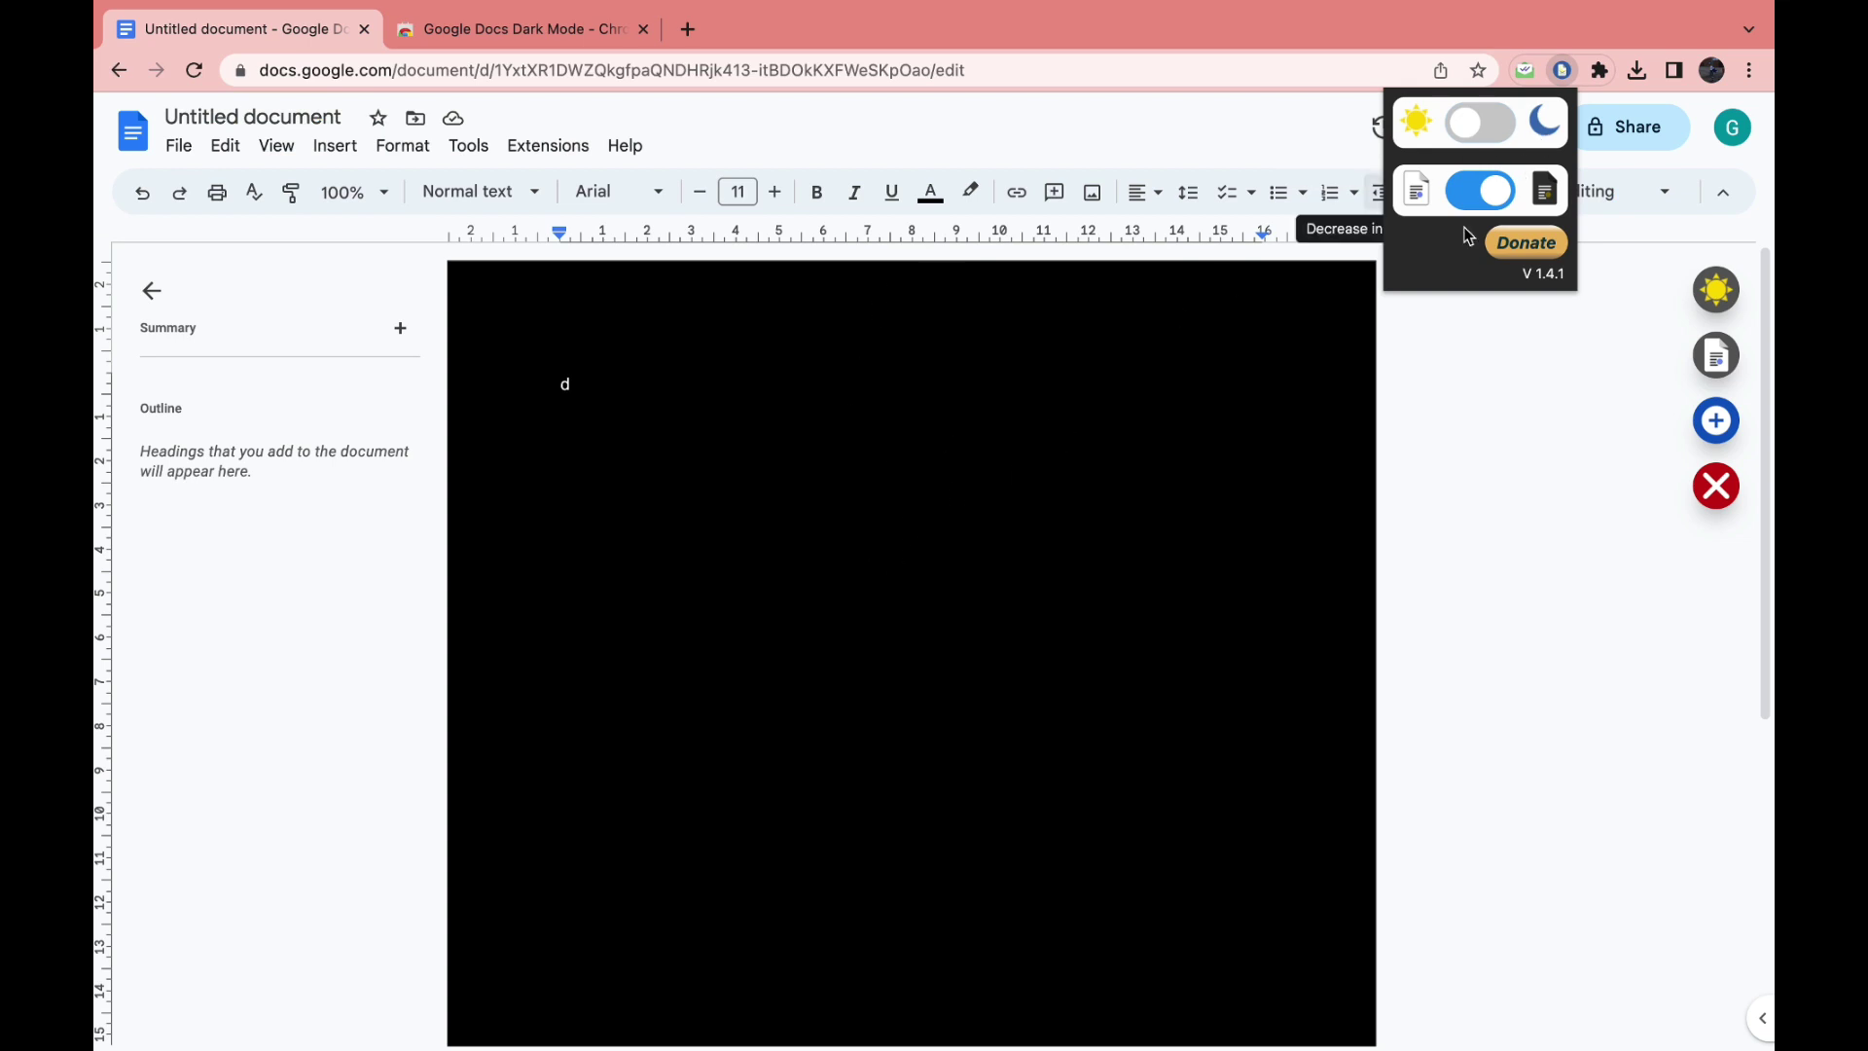
Try the dark interface, then keep a black page with a light interface
click(1478, 192)
click(1461, 118)
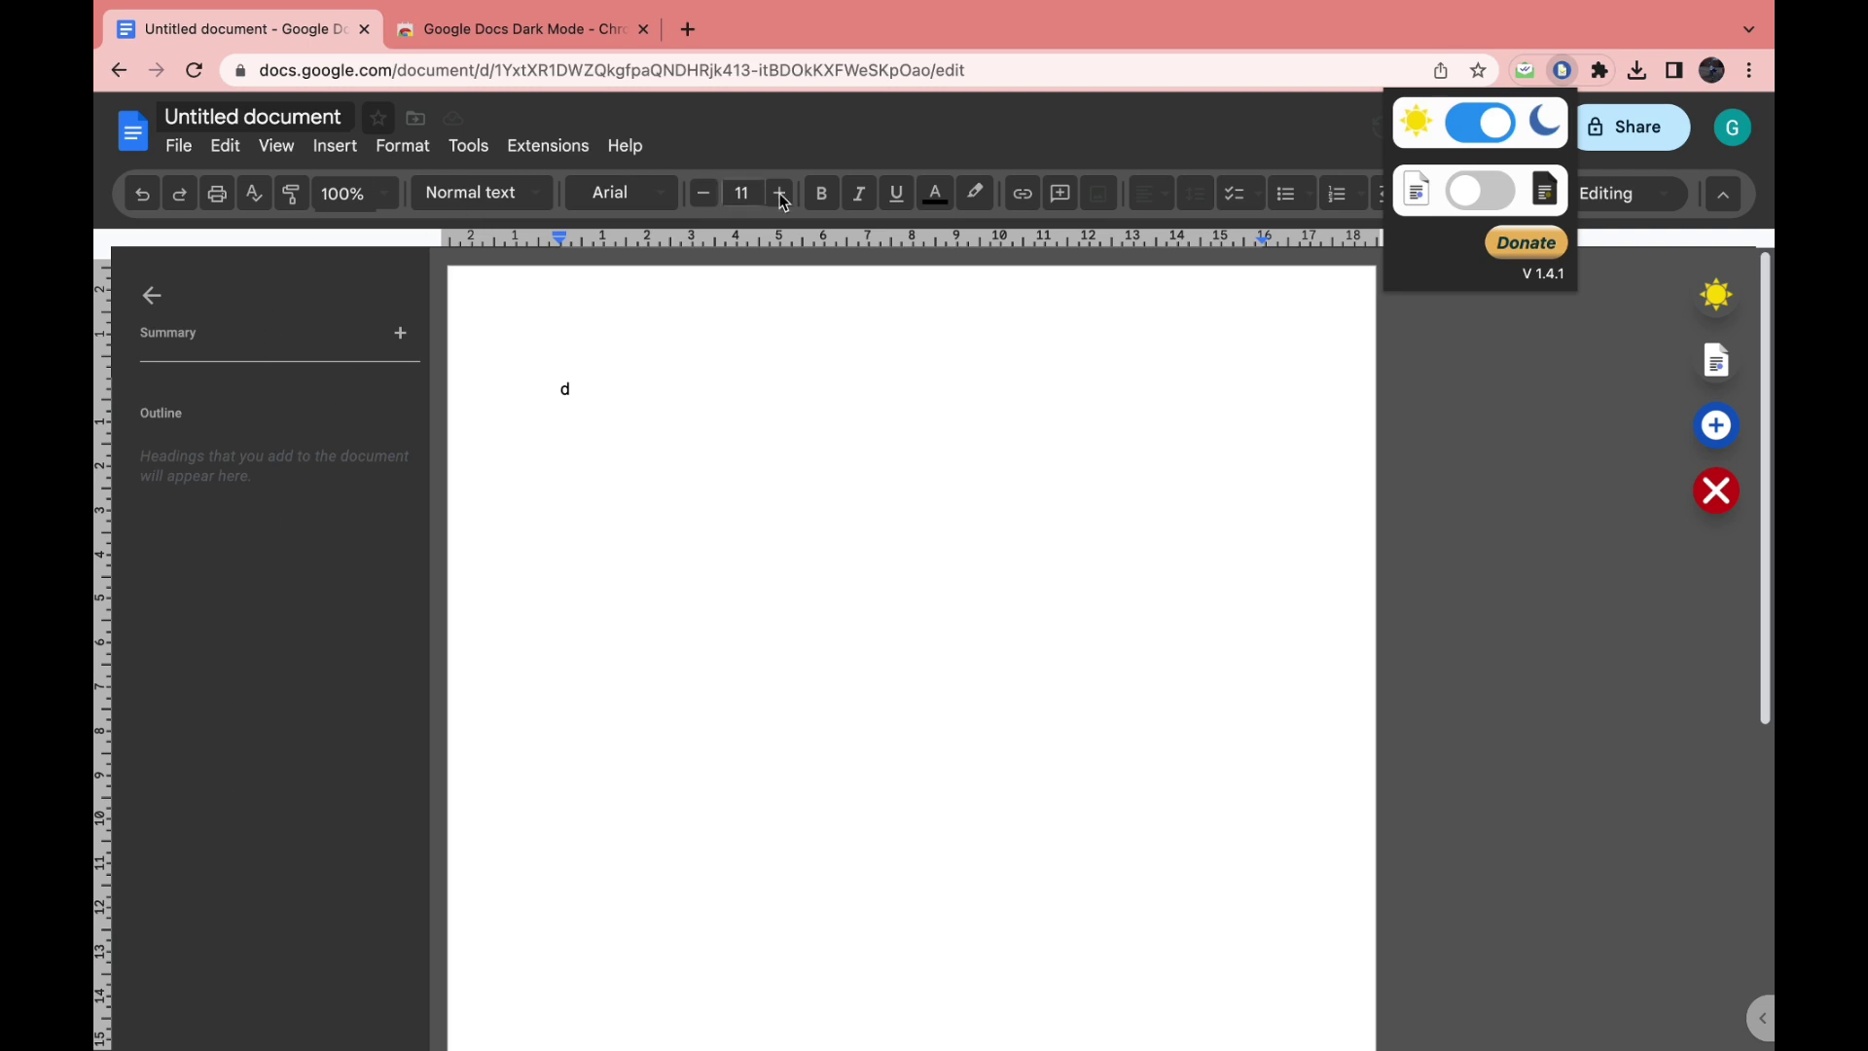
click(1478, 191)
click(1478, 123)
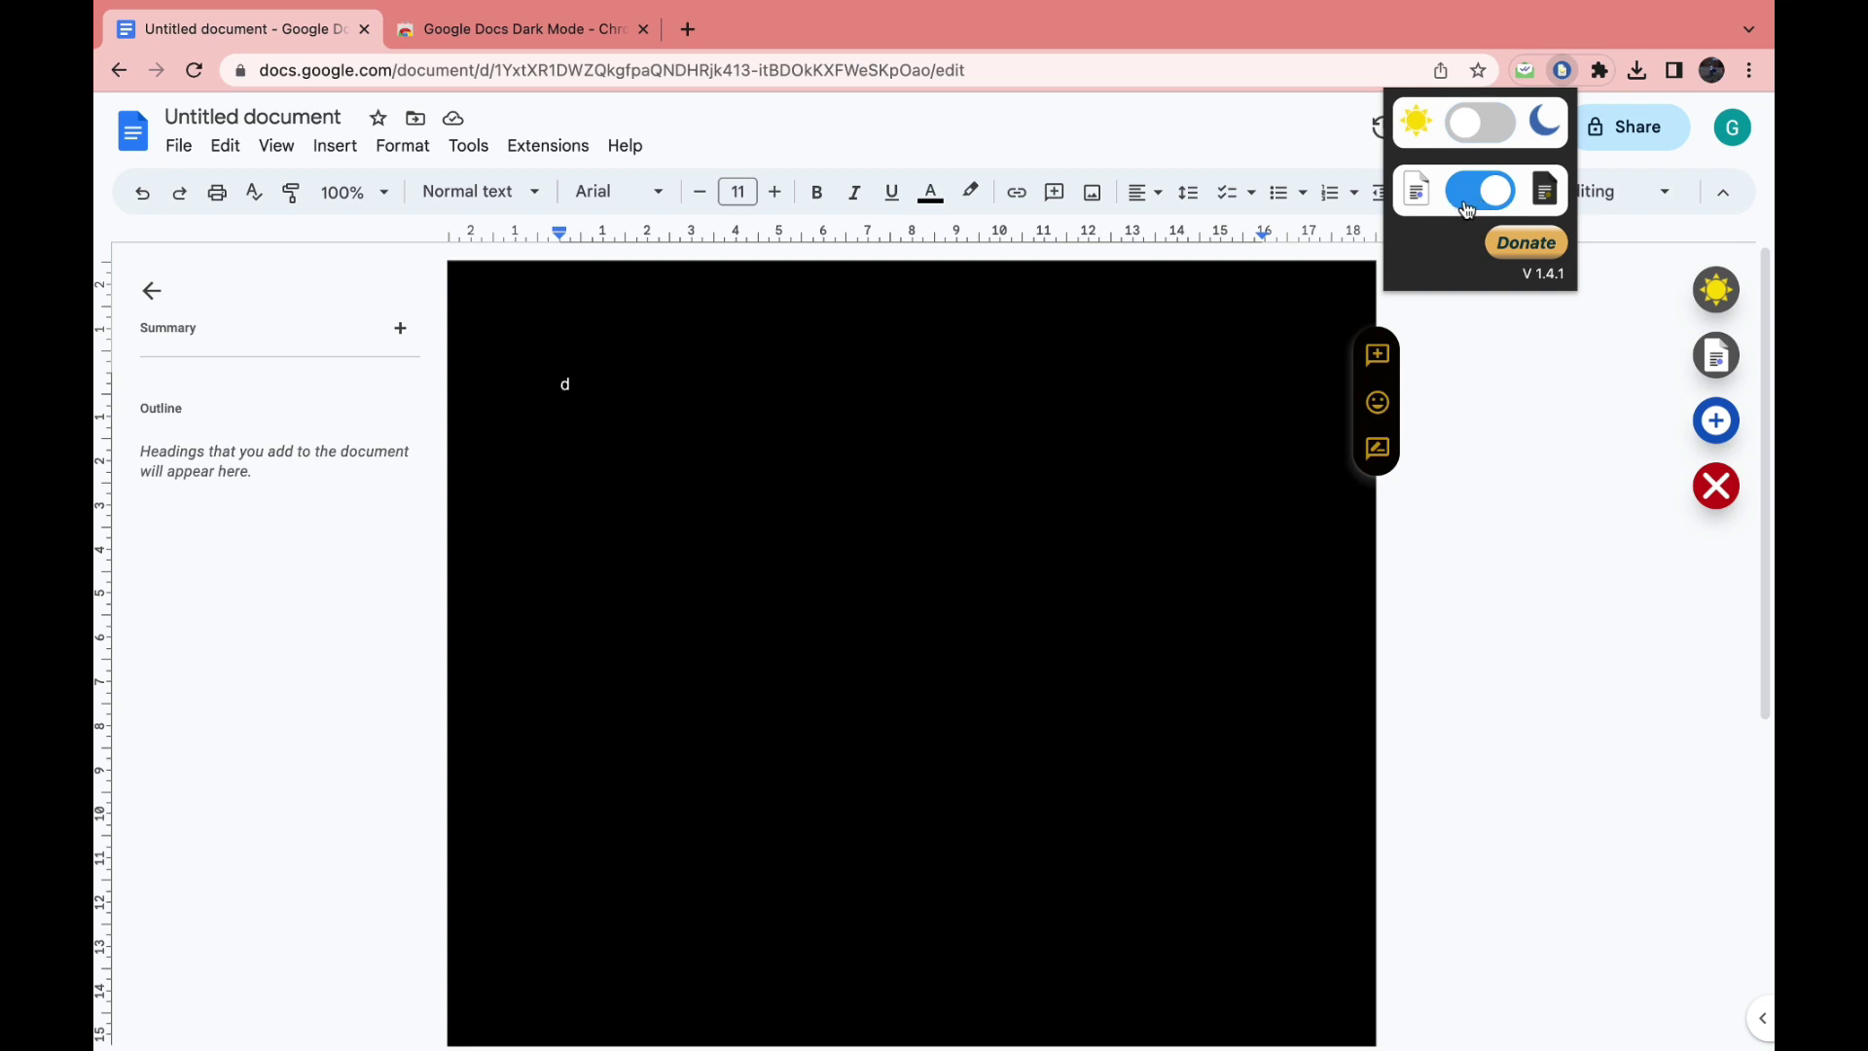
click(382, 504)
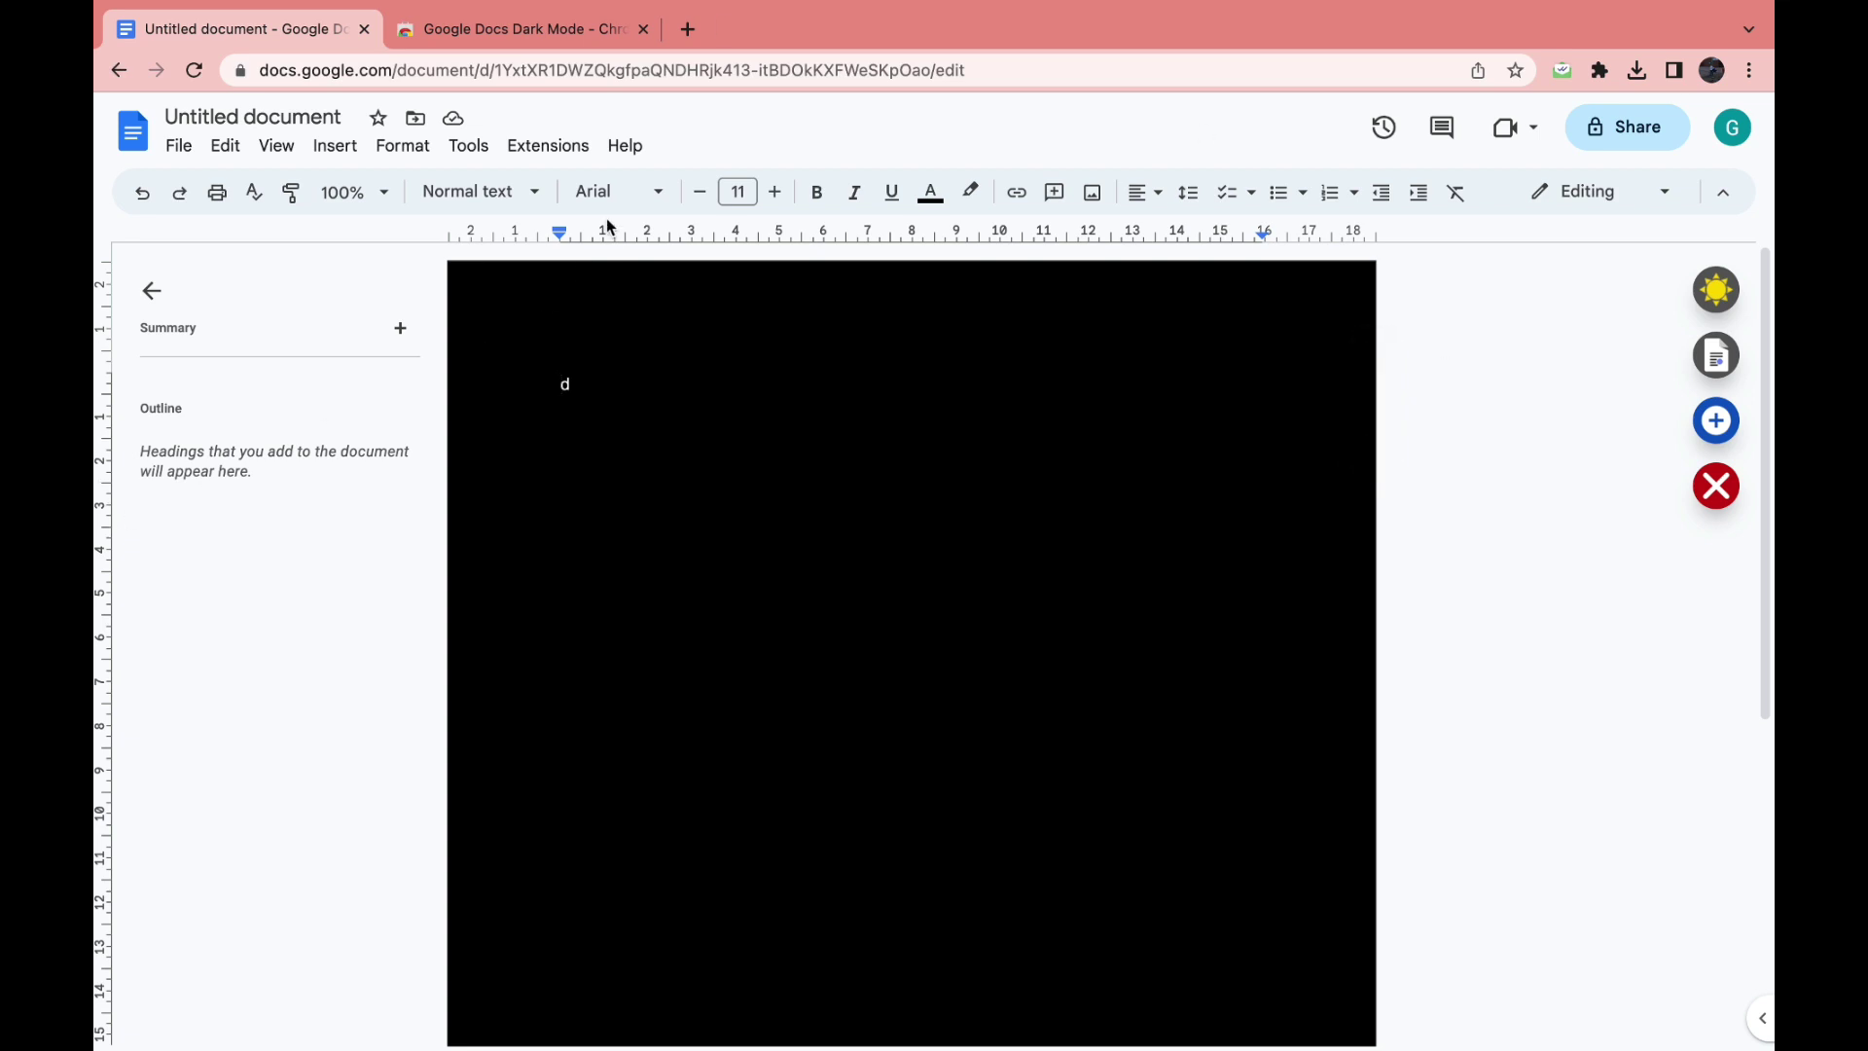
Load chrome://flags in a new tab
click(643, 29)
key(ctrl+t)
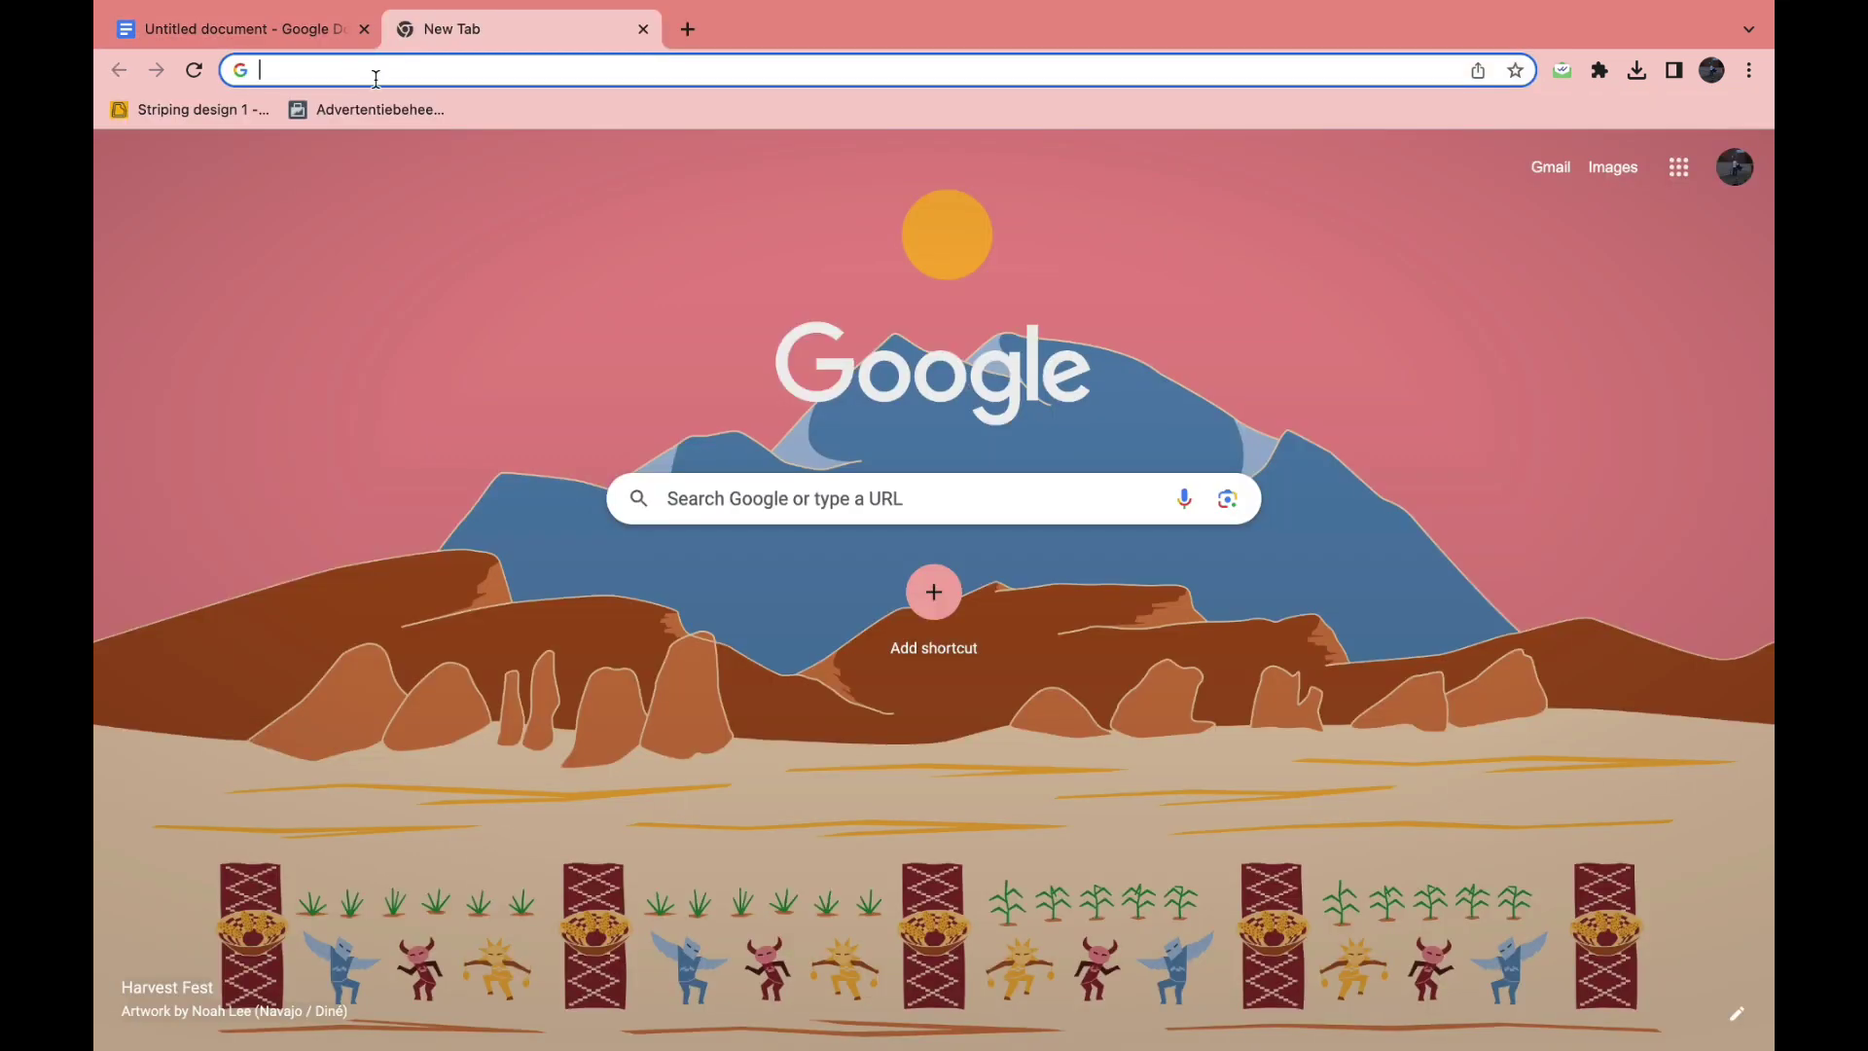
text(chrome:)
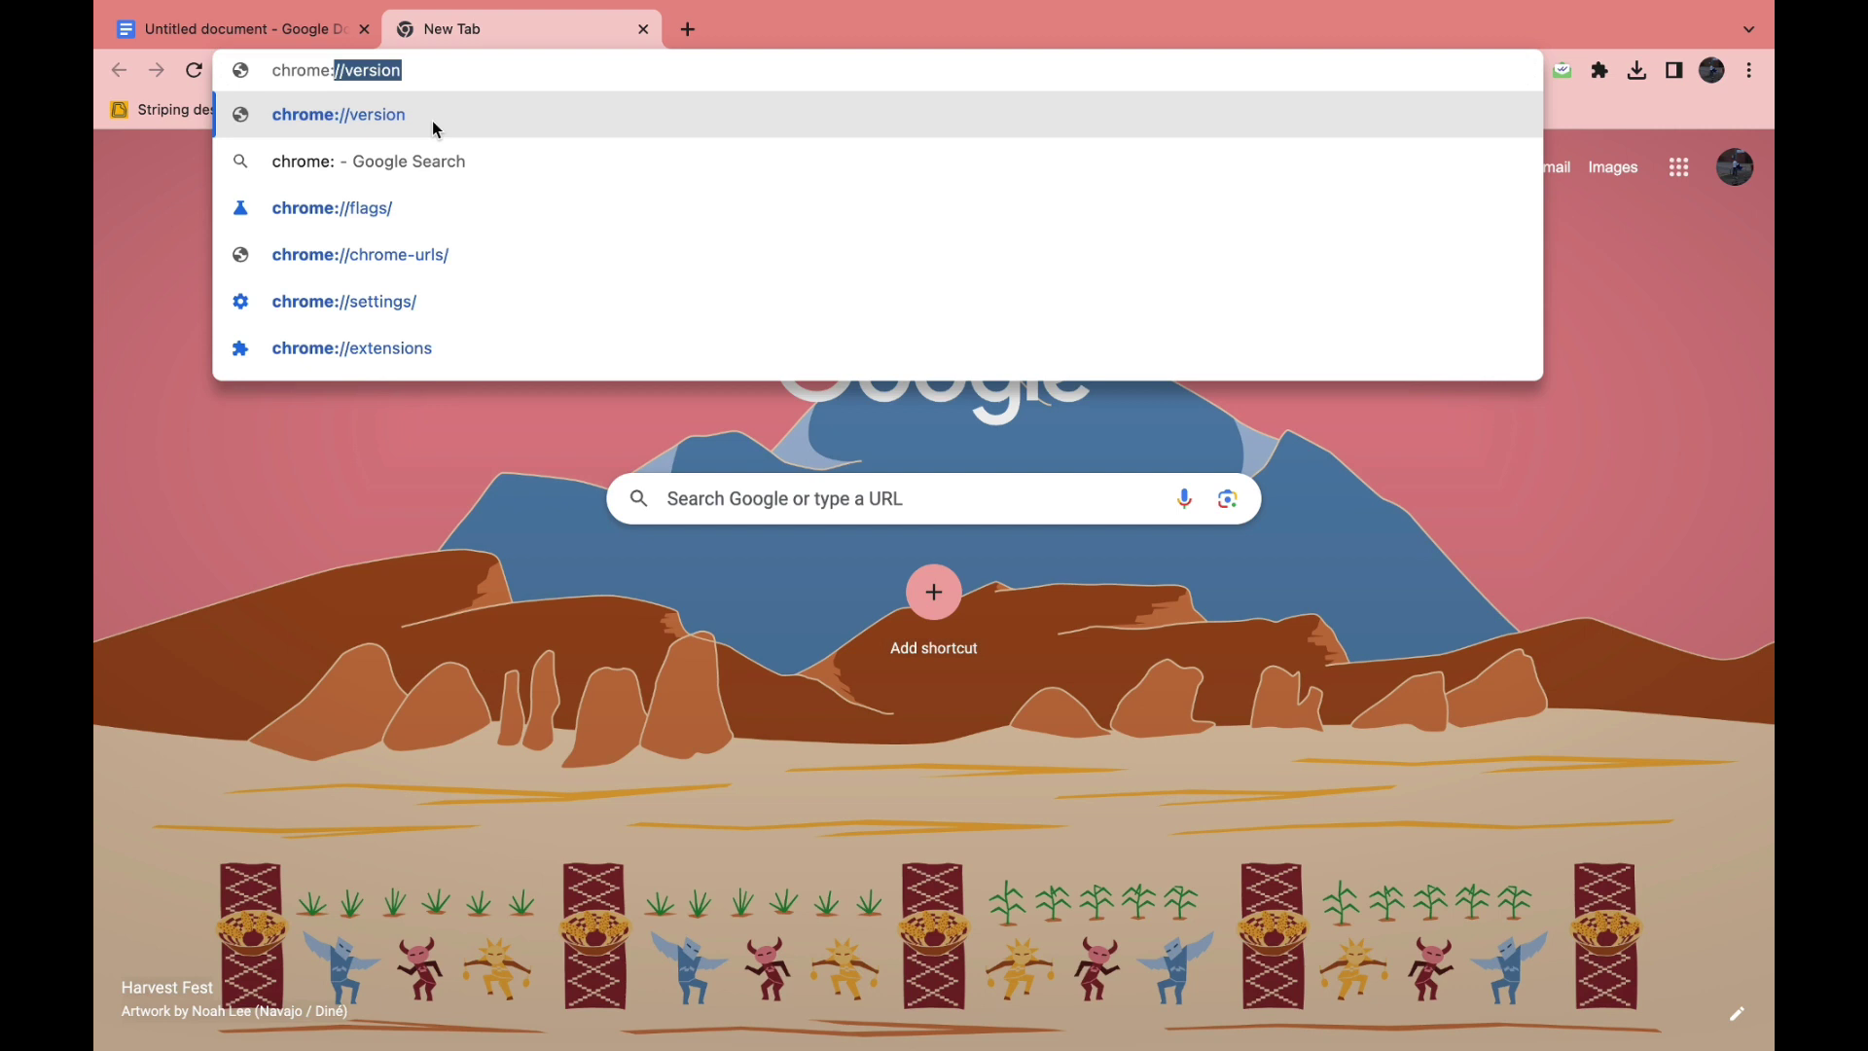
text(//flags)
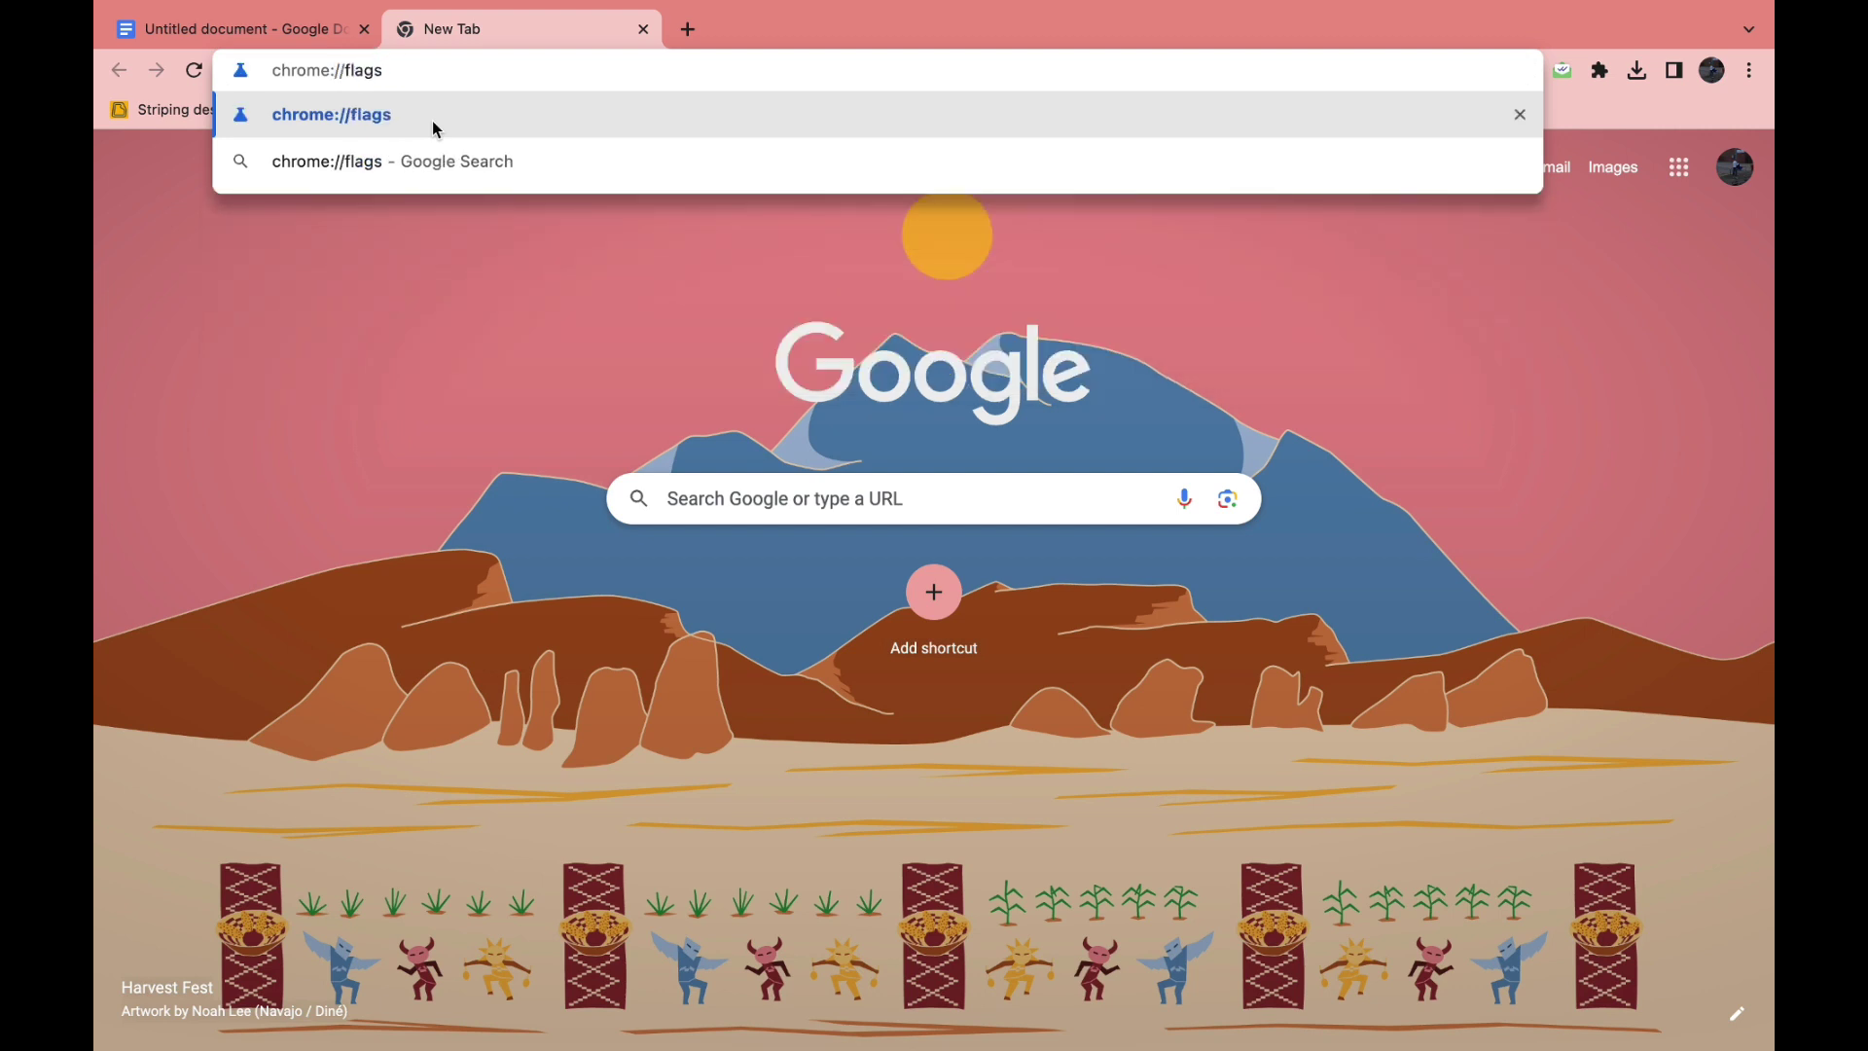
key(Return)
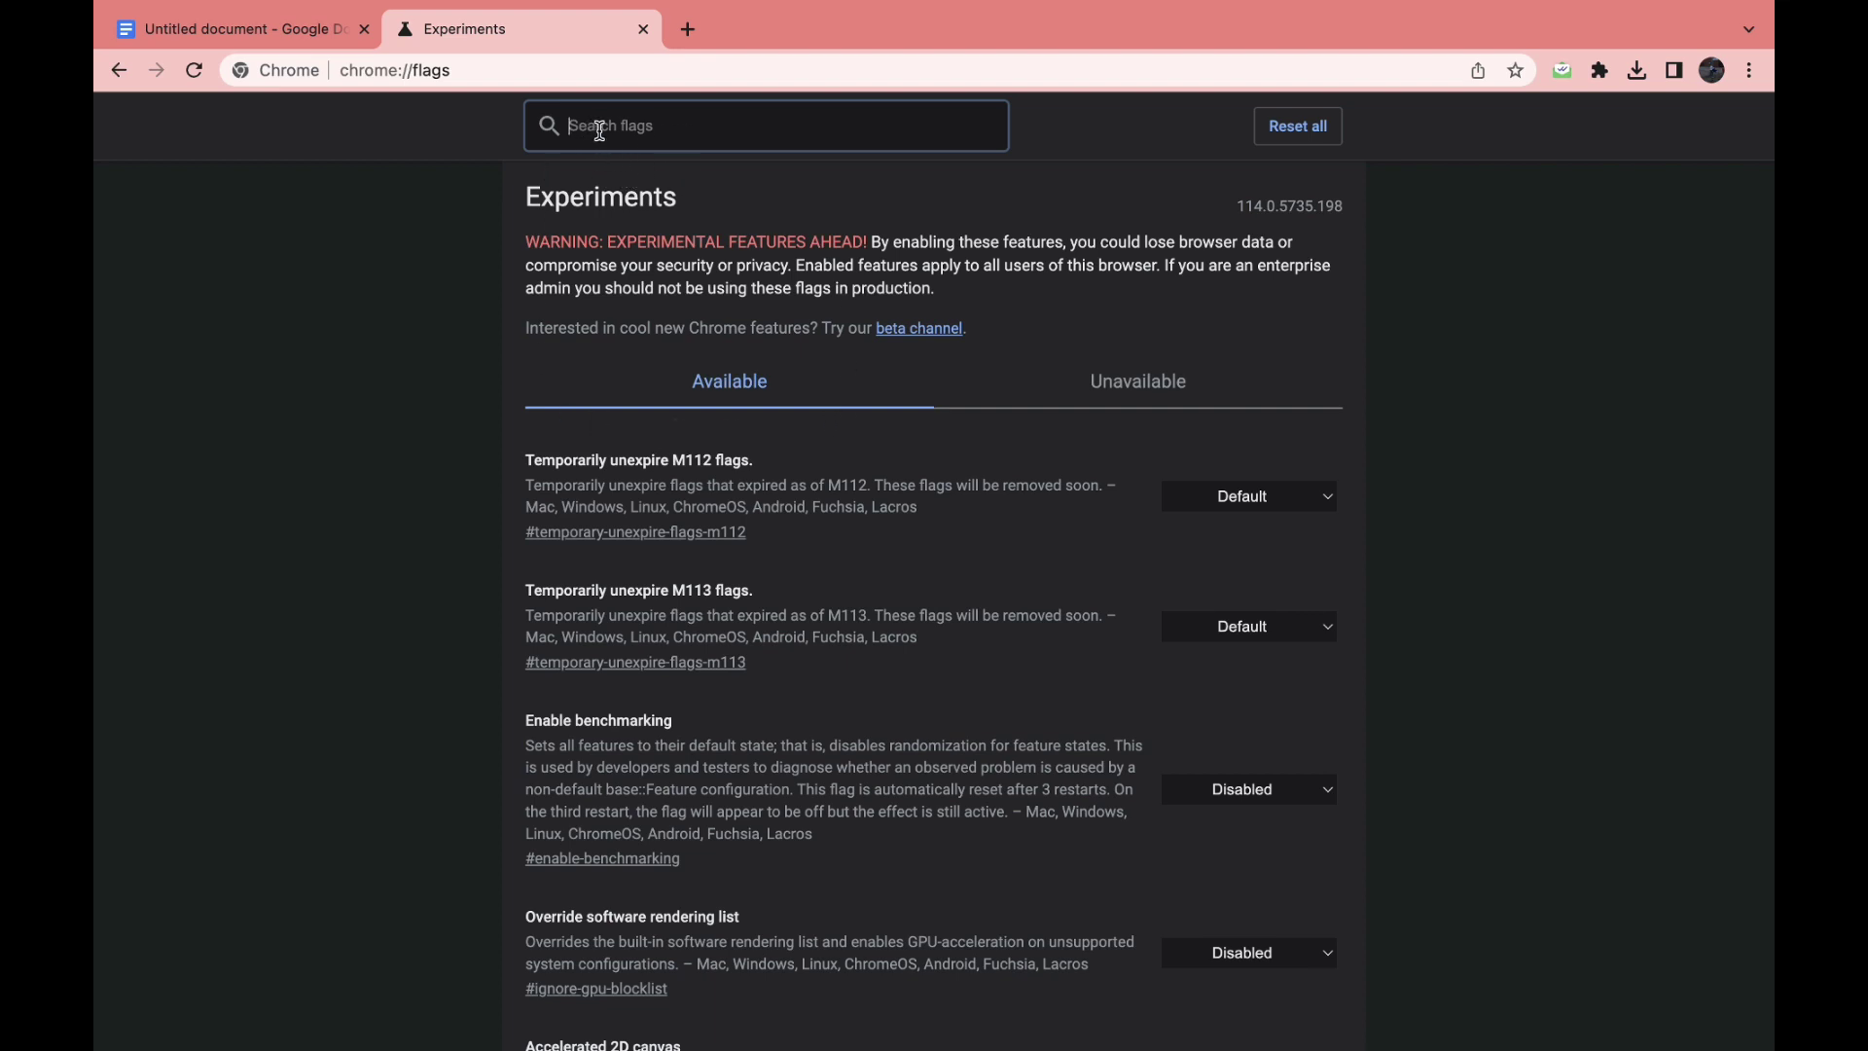
text(dark mo)
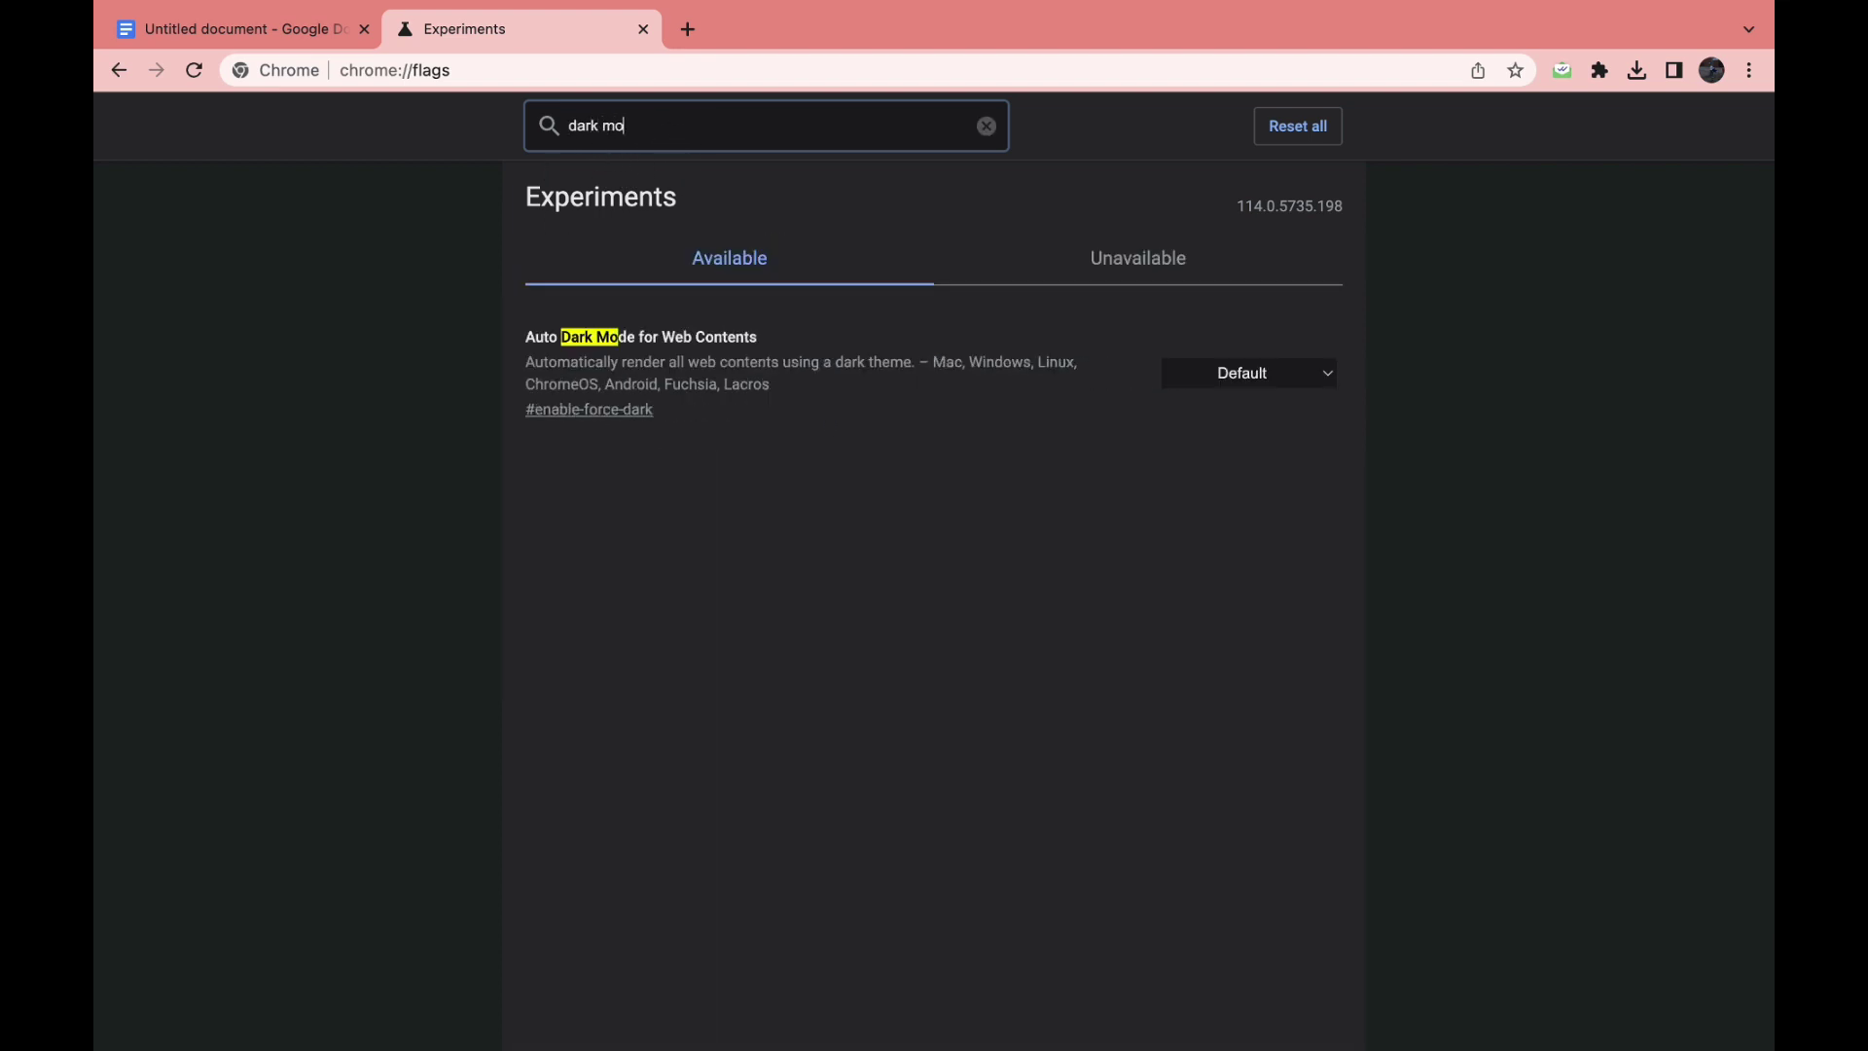
text(de)
Choose Enabled for the Auto Dark Mode for Web Contents flag
drag(525, 338, 756, 338)
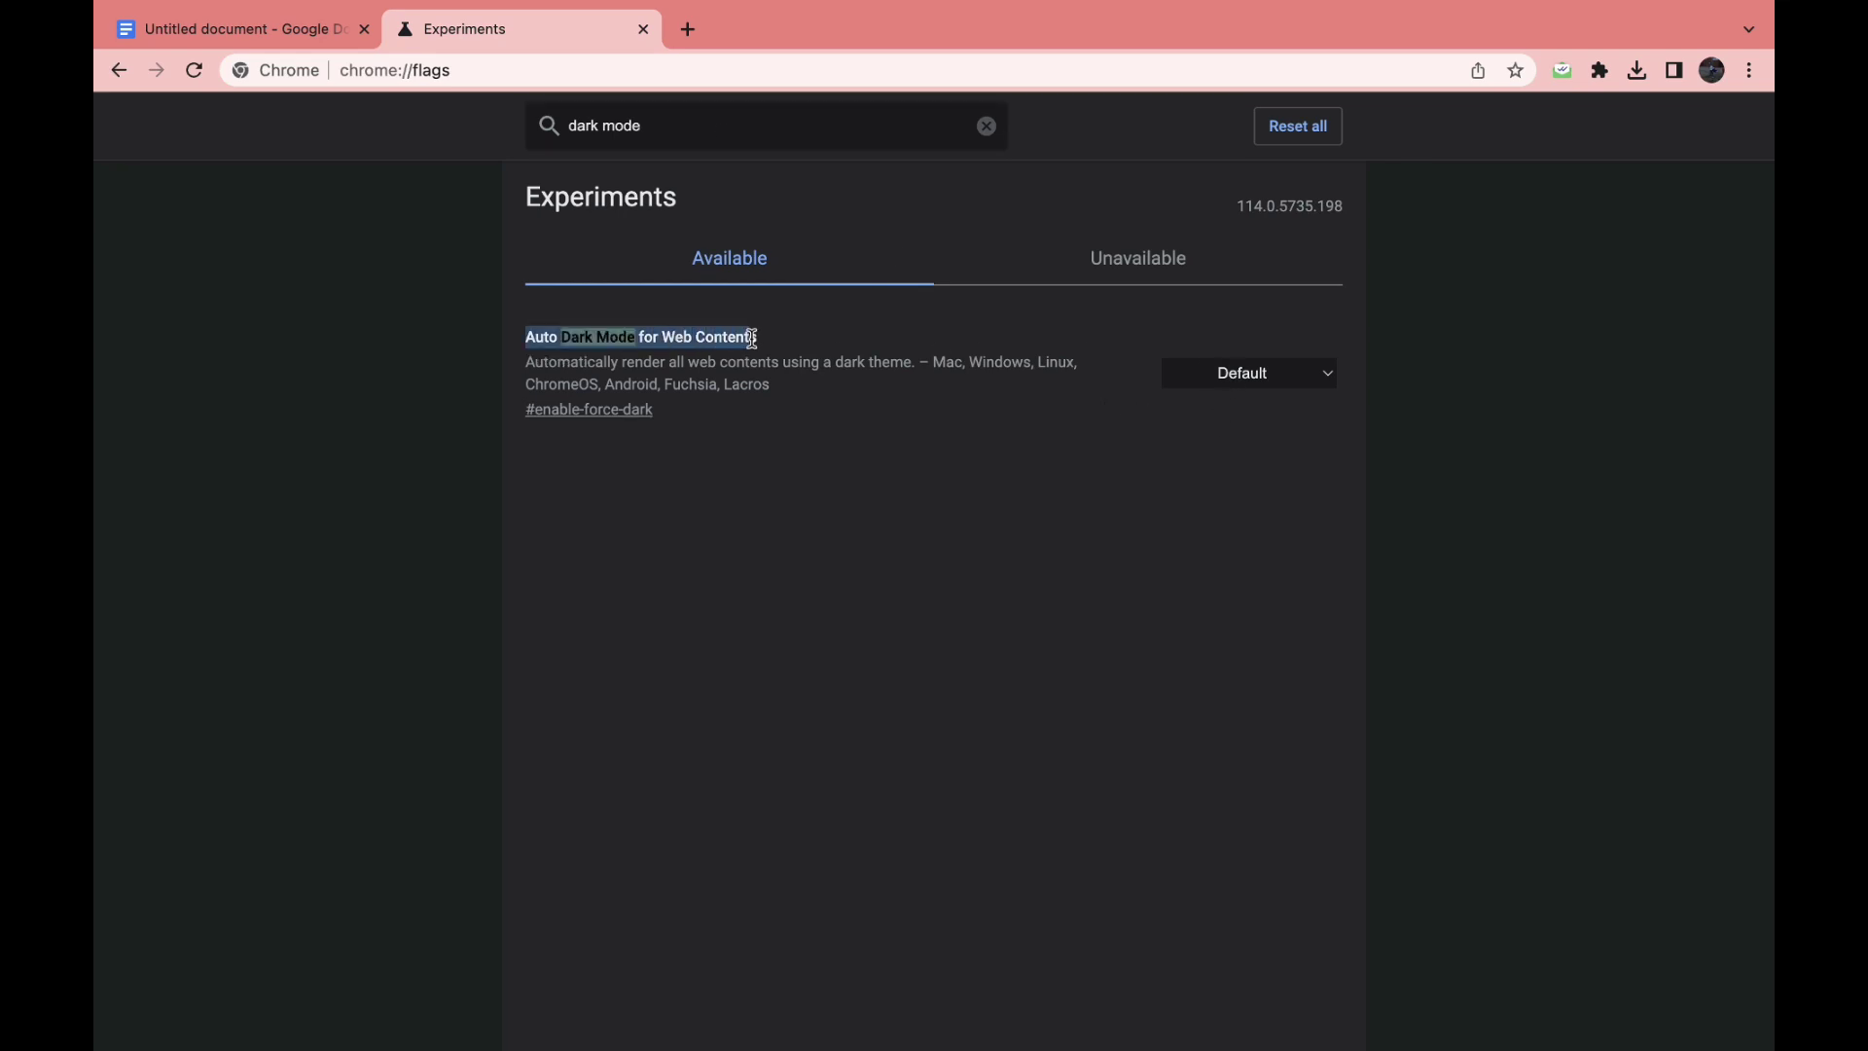
click(758, 438)
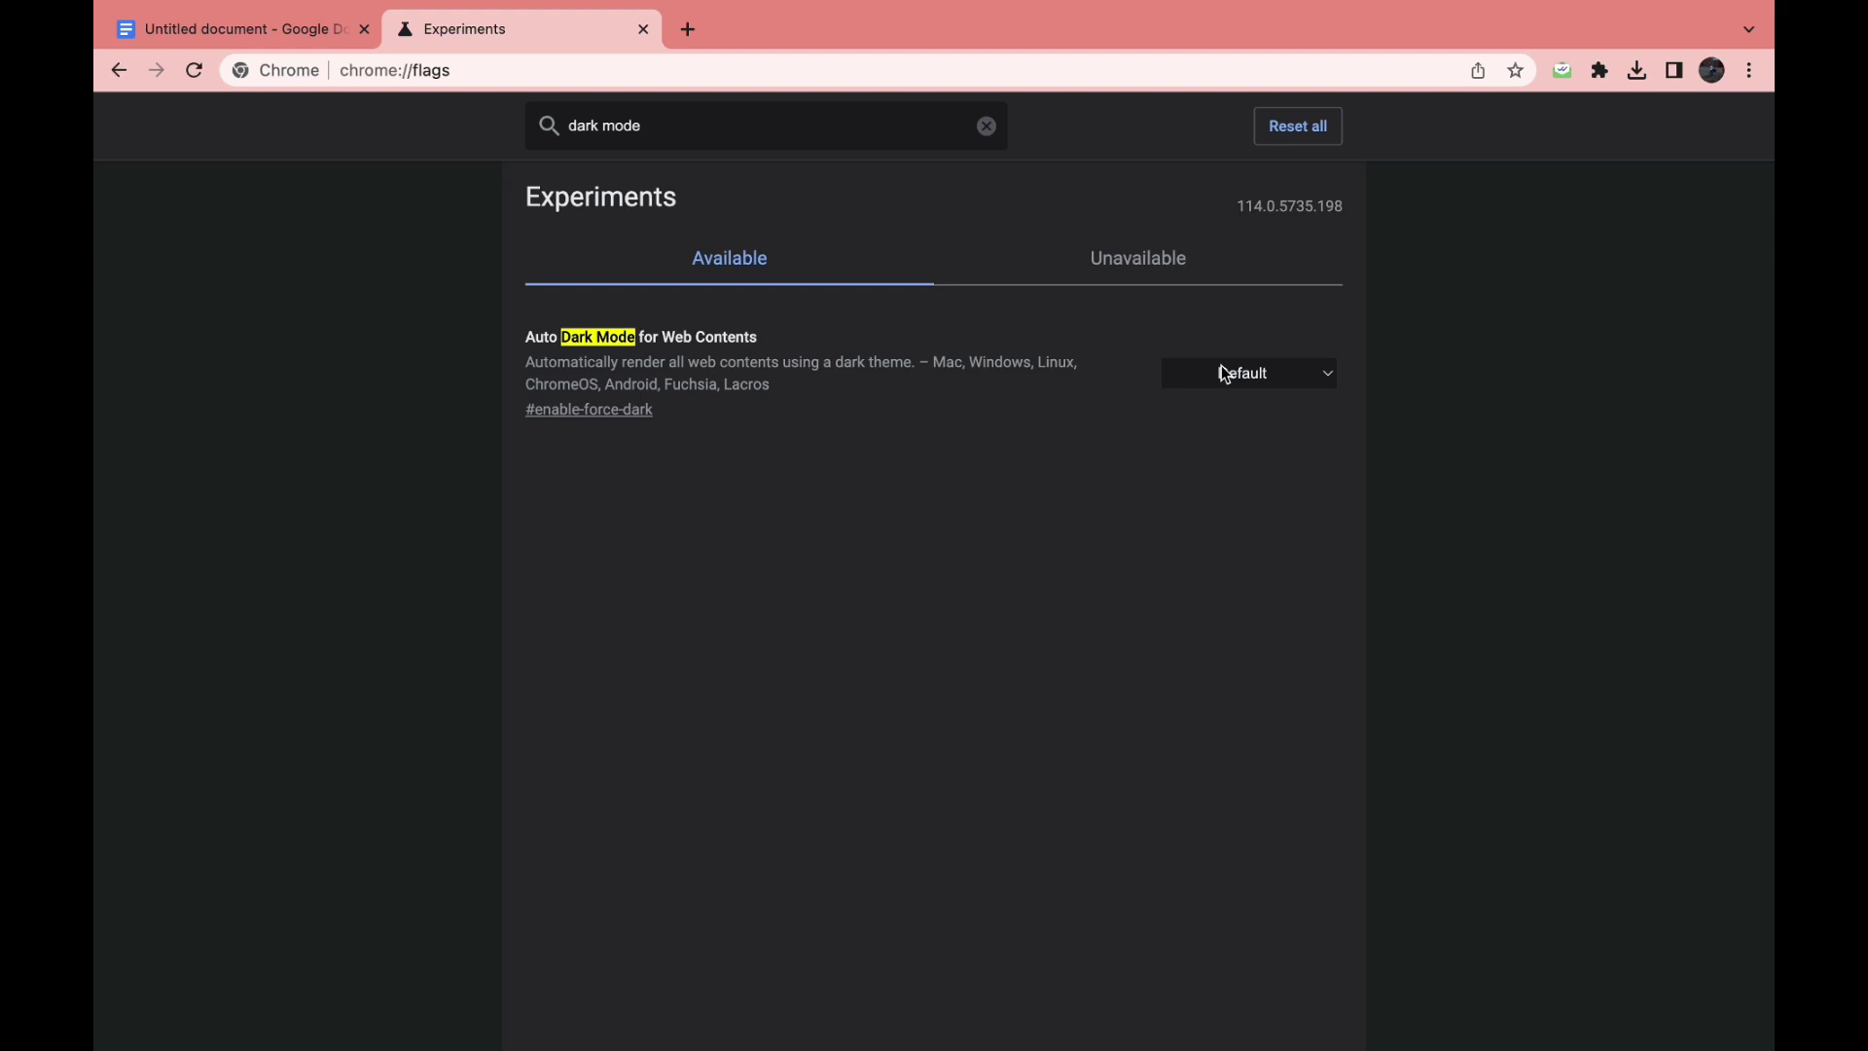
click(1265, 377)
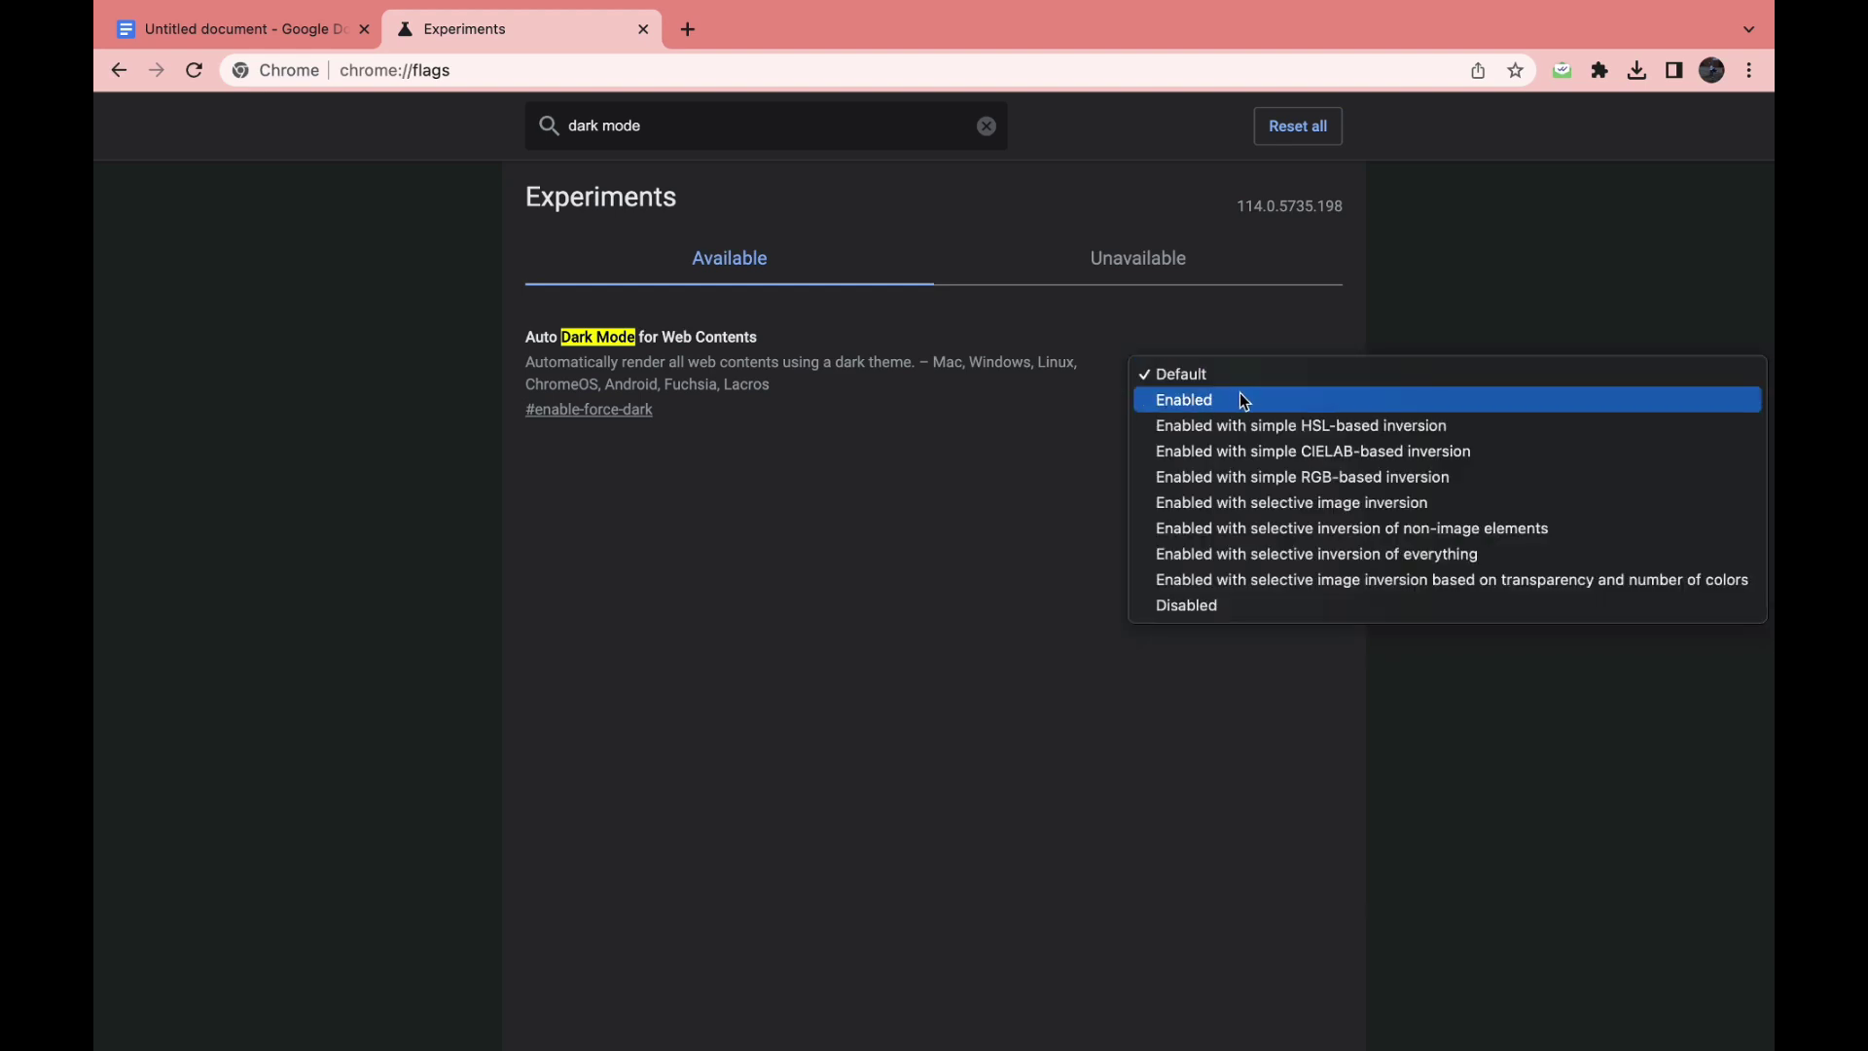
click(1239, 400)
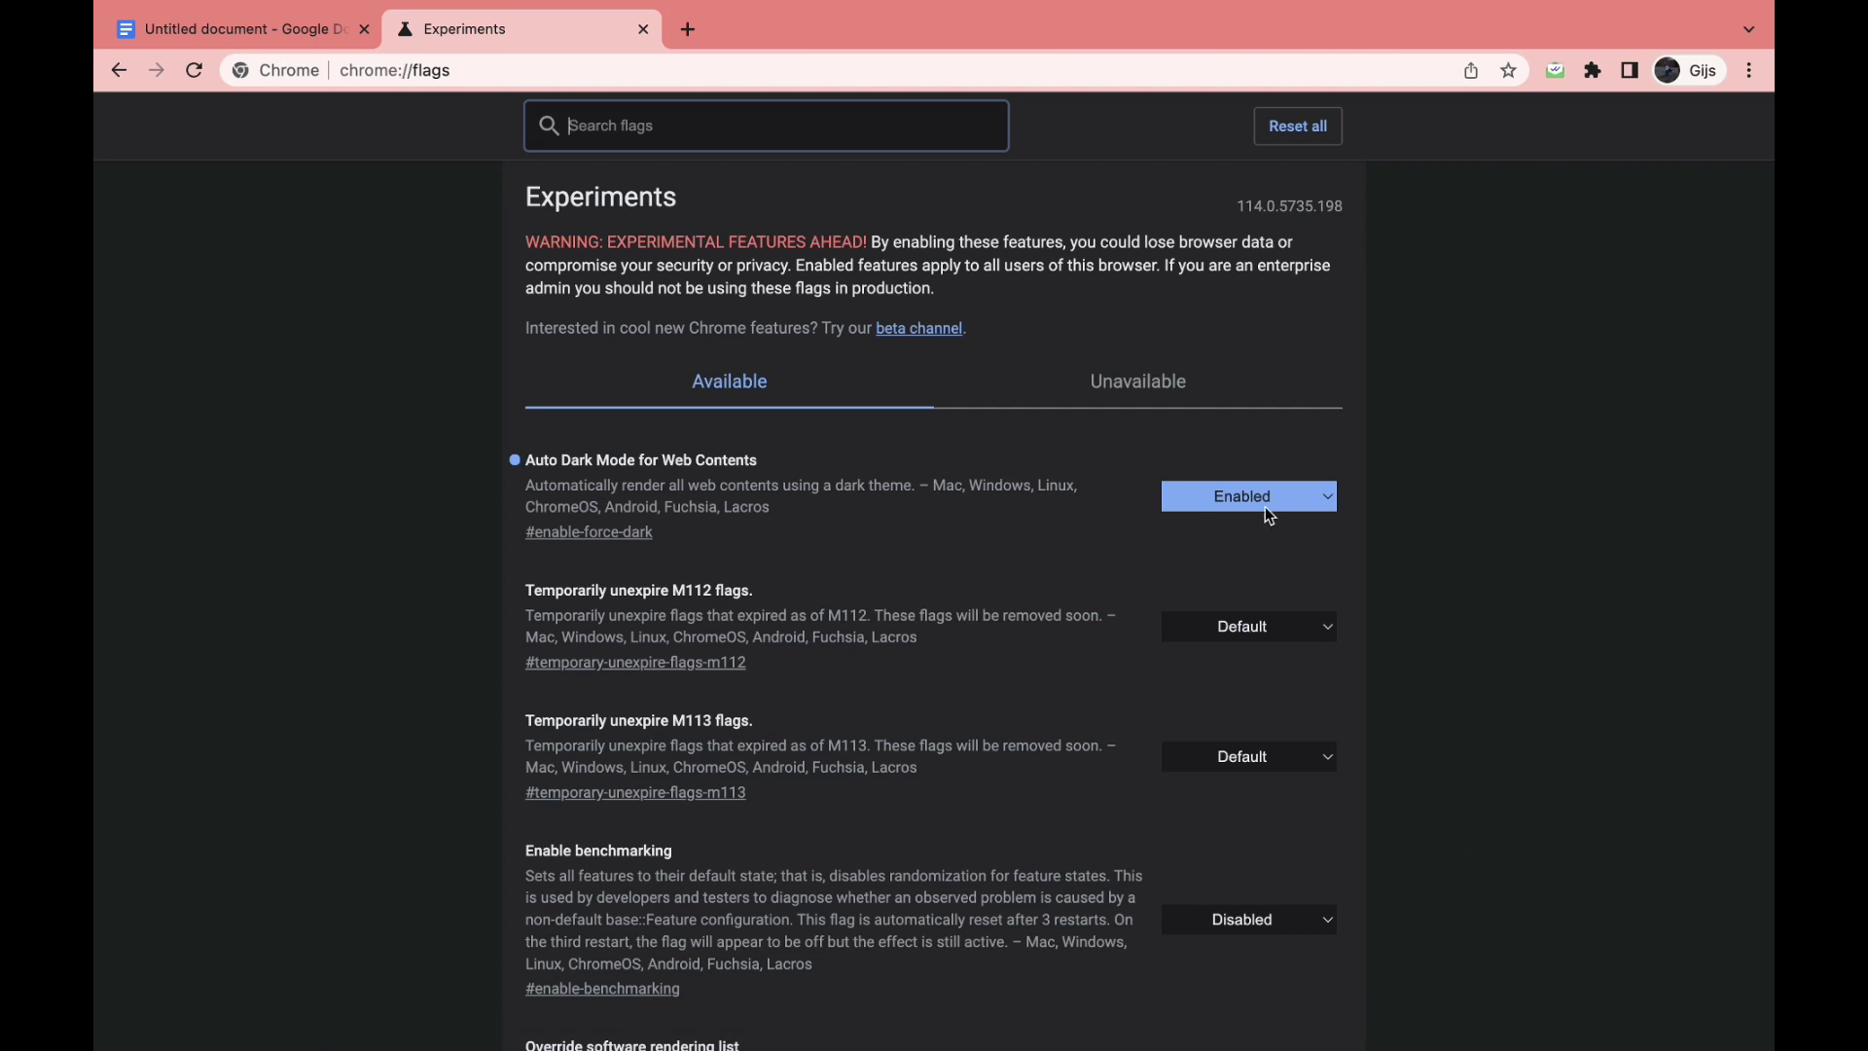
In the Docs tab, switch off the extension's dark interface and black page options
click(245, 24)
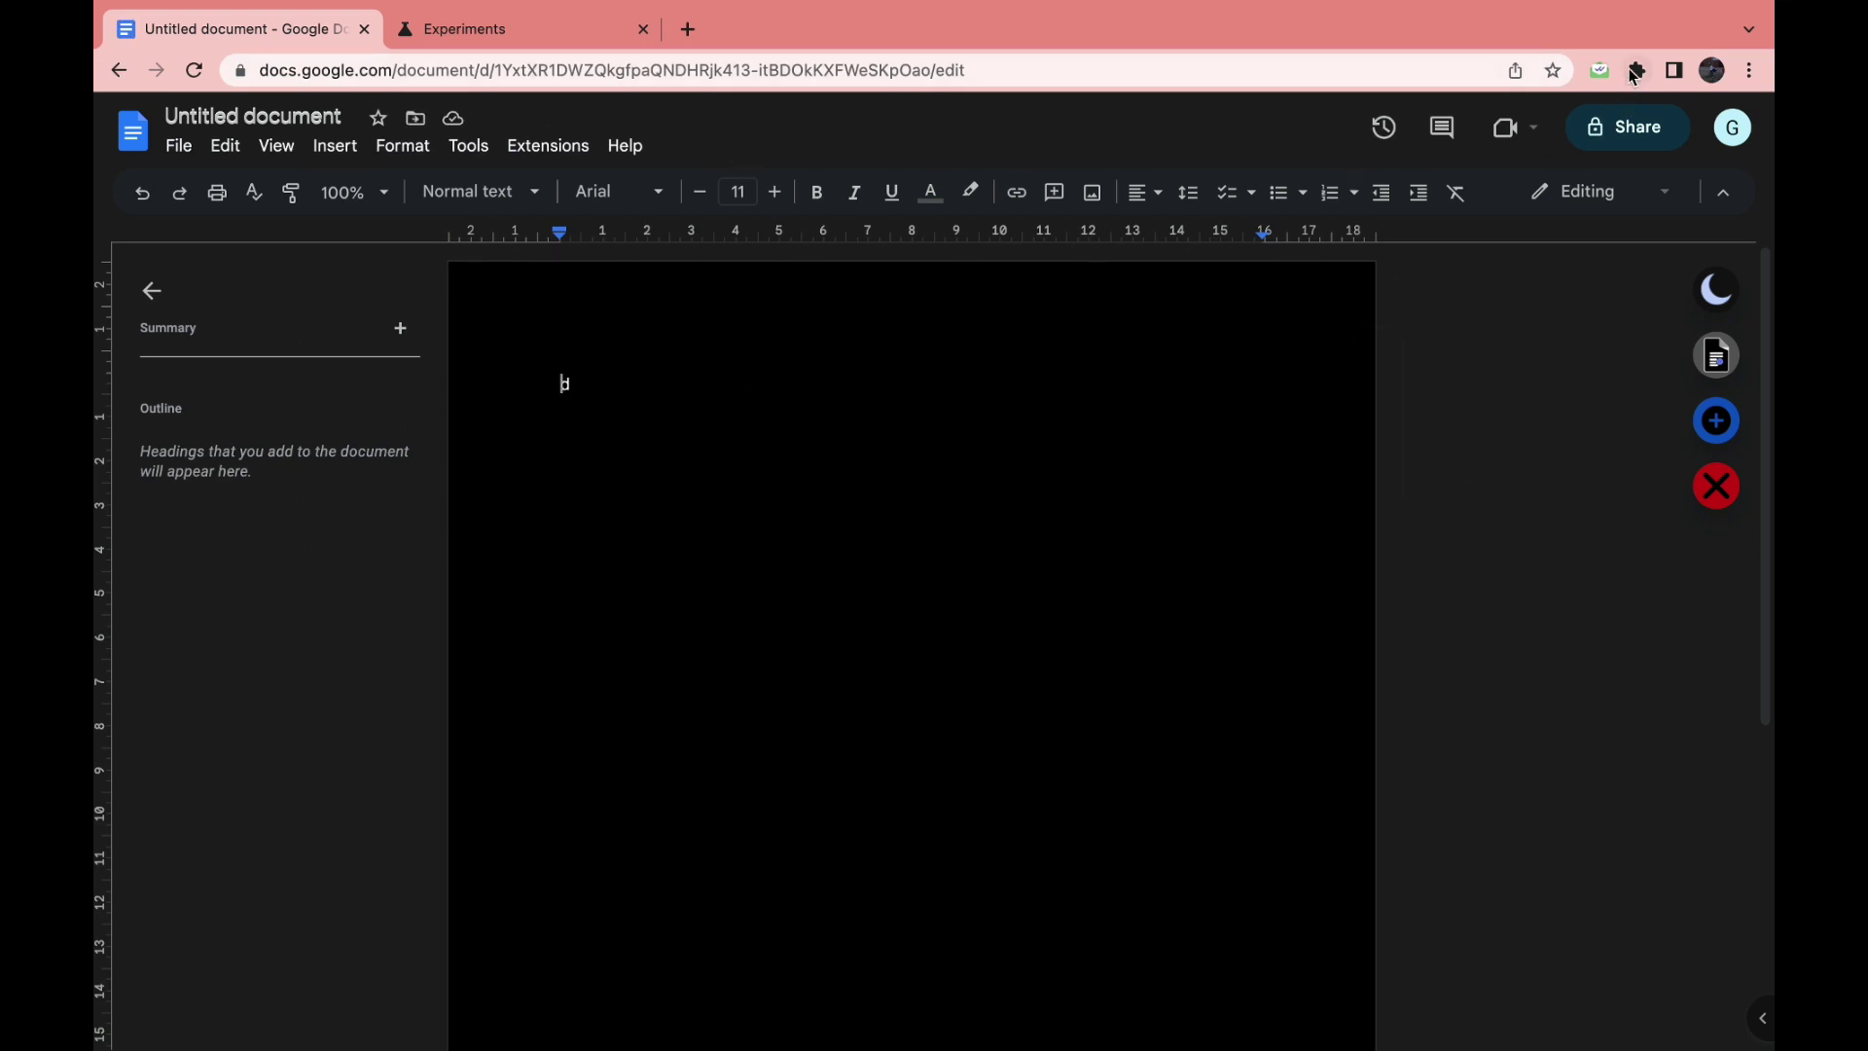
click(1636, 69)
click(1335, 244)
click(1517, 126)
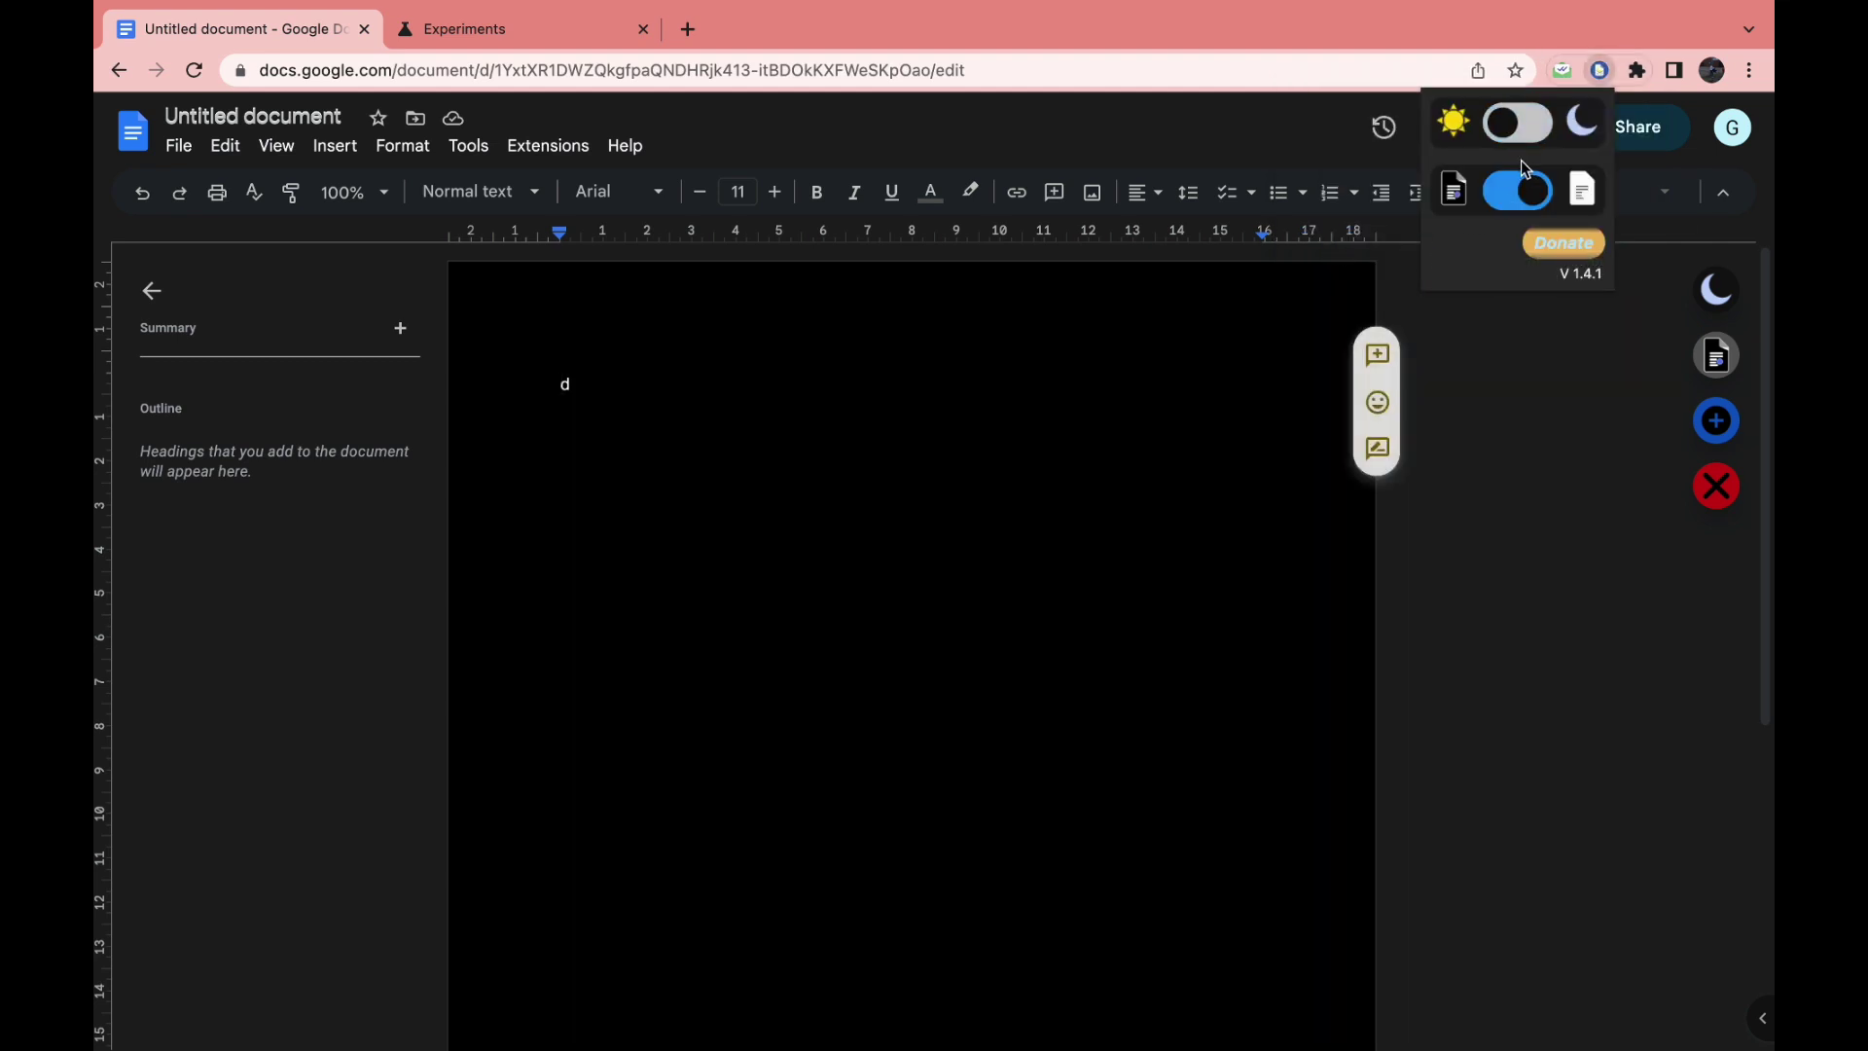
click(1518, 190)
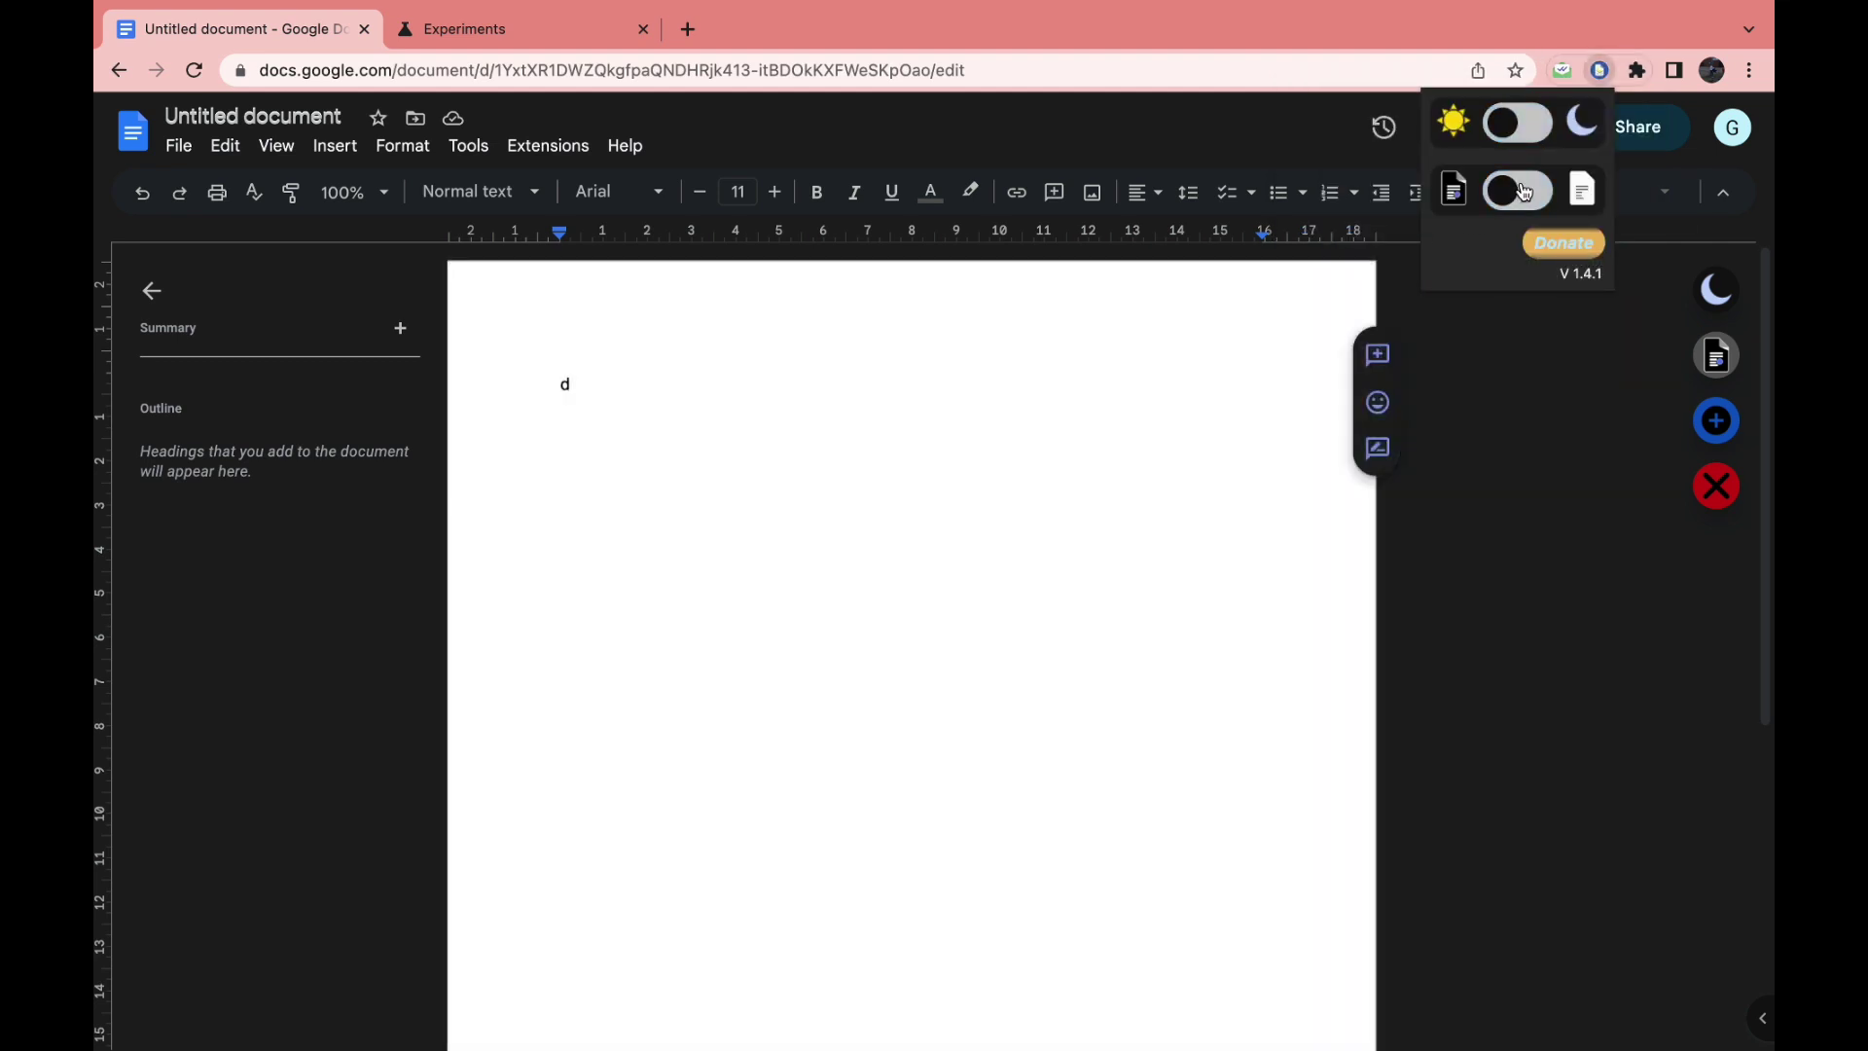